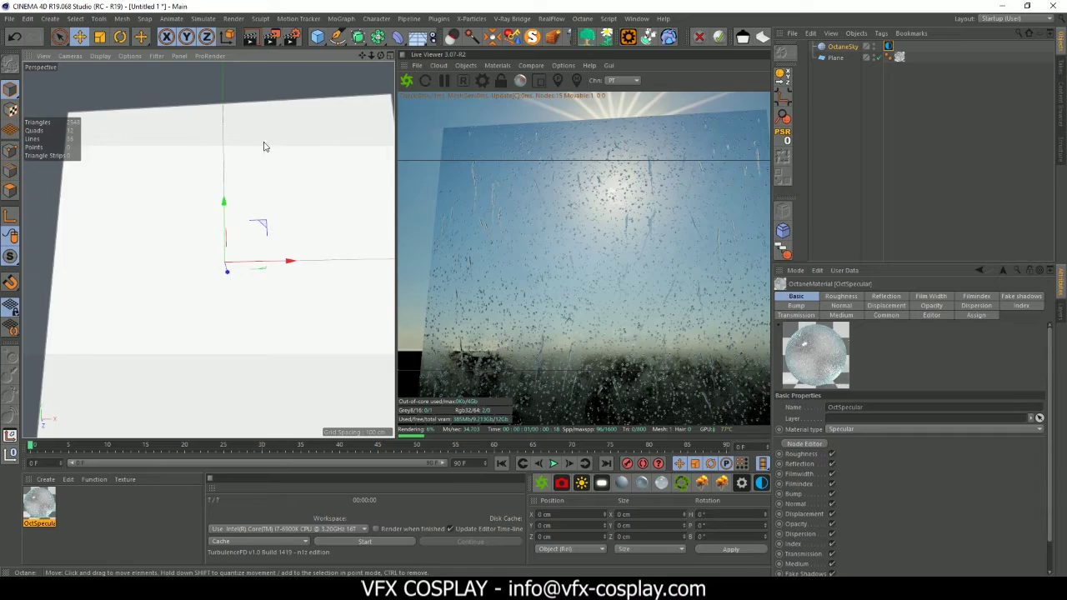
# - Add a 200 cm cube and place it in front of the plane, at about Z -396 cm
pyautogui.click(316, 37)
pyautogui.keyDown('alt'); pyautogui.moveTo(208, 249); pyautogui.dragTo(220, 255); pyautogui.keyUp('alt')
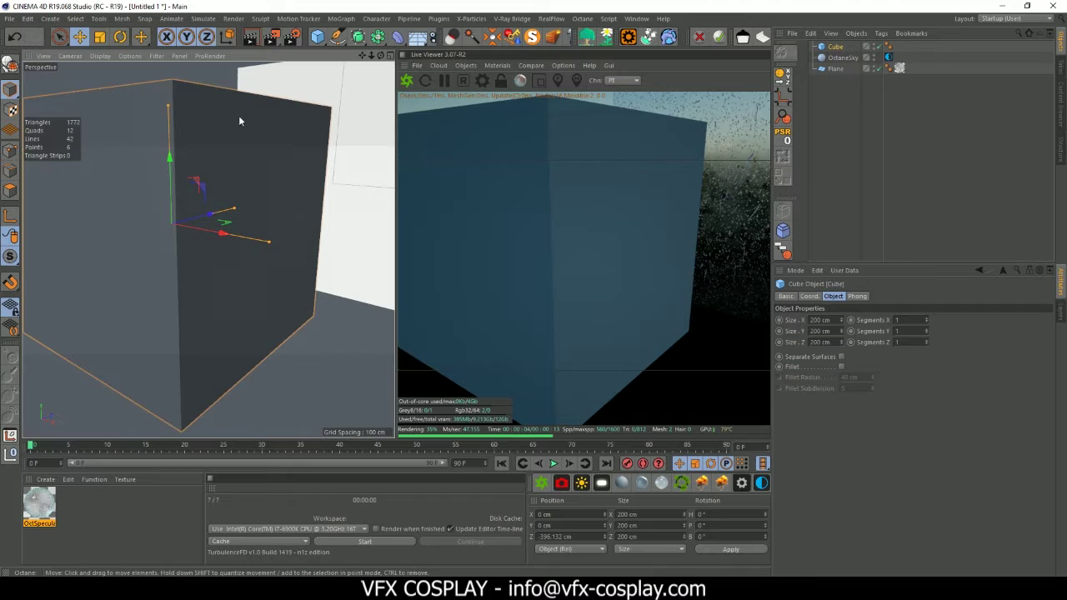
pyautogui.moveTo(361, 56); pyautogui.dragTo(403, 72)
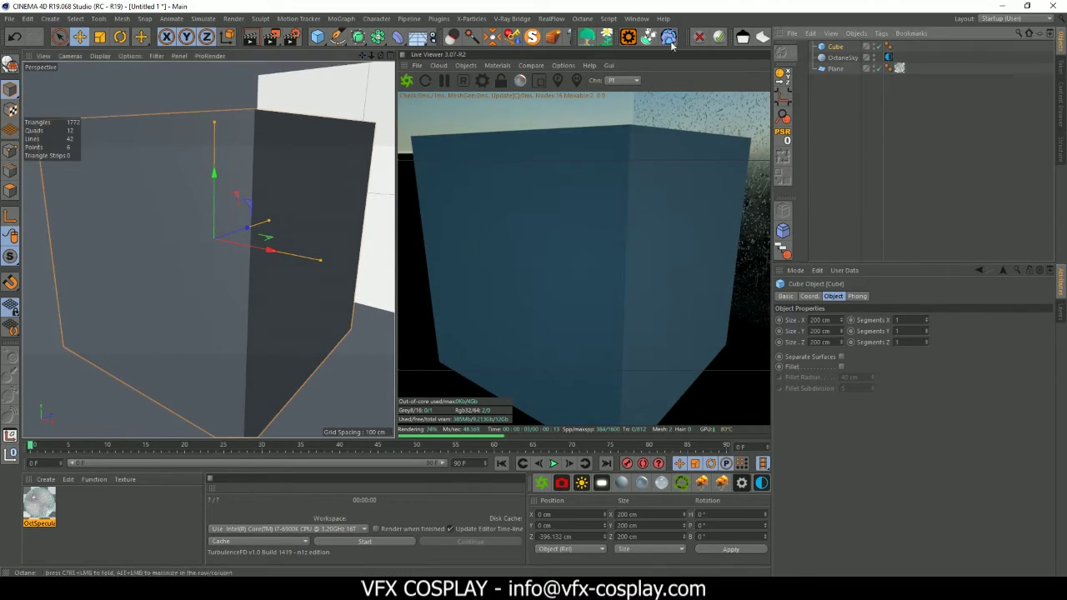
# - Create an X-Particles System and add an Emitter to it
pyautogui.click(625, 38)
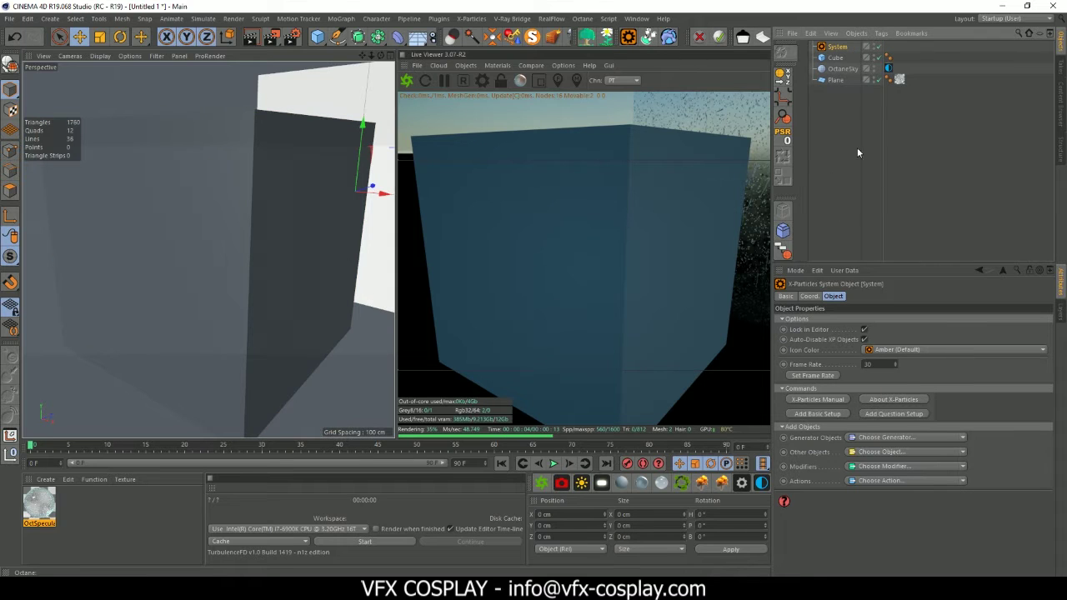
pyautogui.click(964, 438)
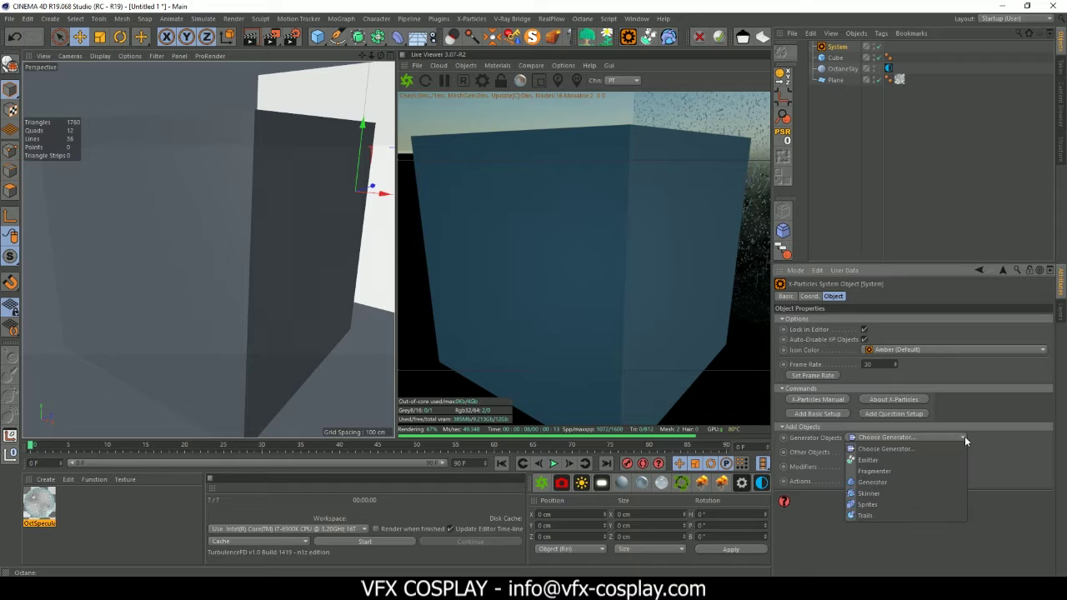
pyautogui.click(871, 462)
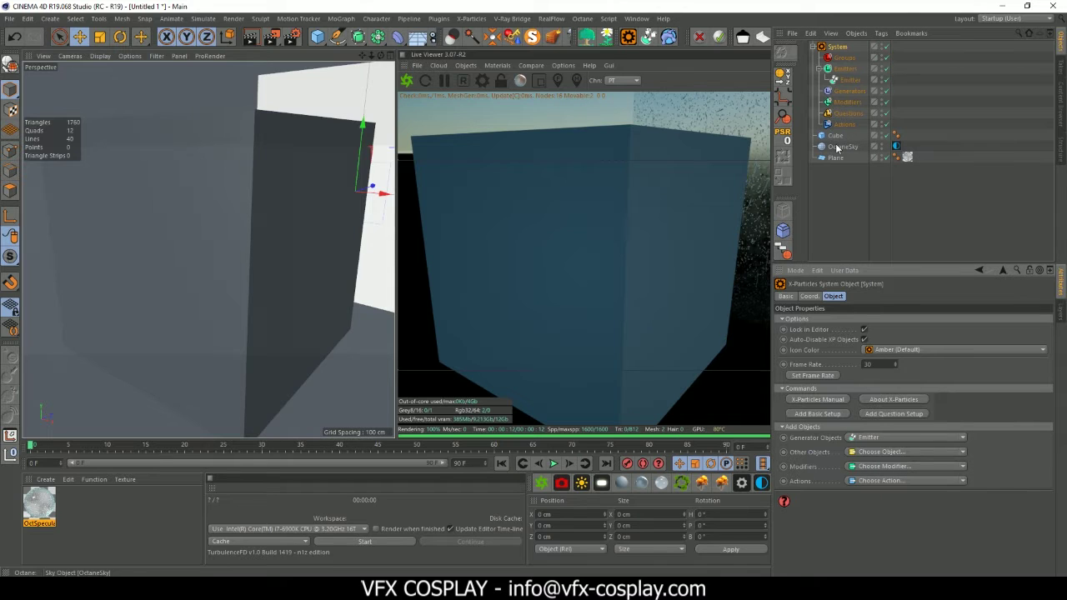
# - Set the emitter's shape to Object and assign the cube as its source object
pyautogui.click(853, 80)
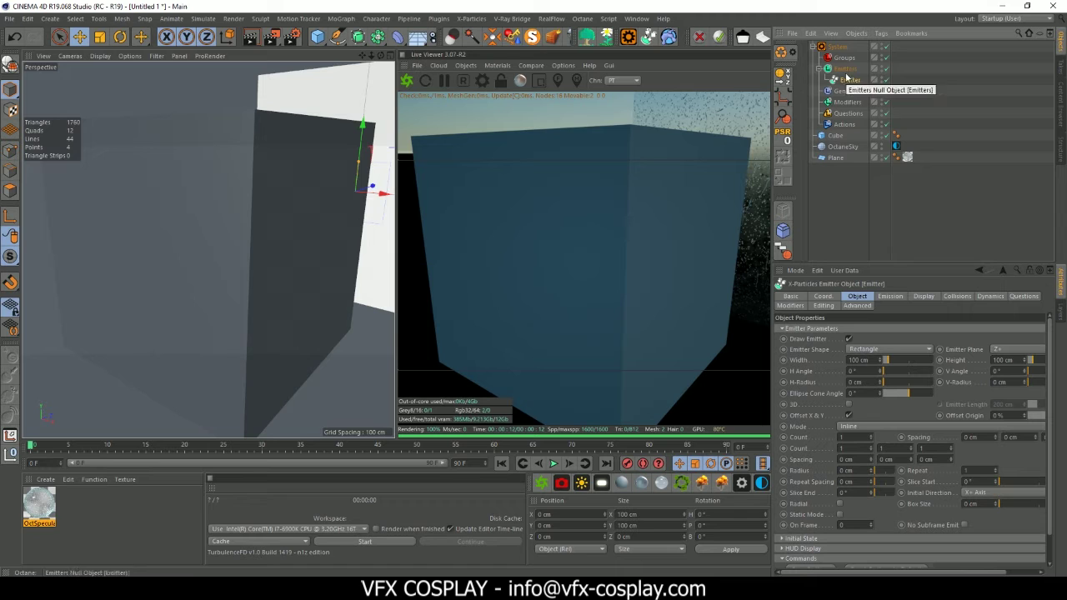
pyautogui.click(903, 347)
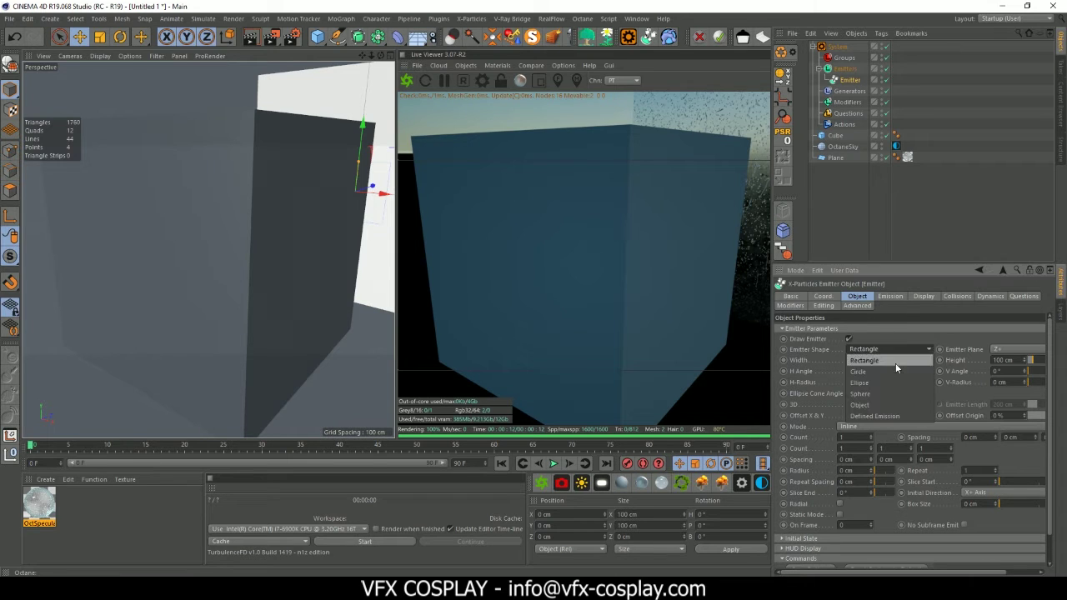
pyautogui.click(885, 405)
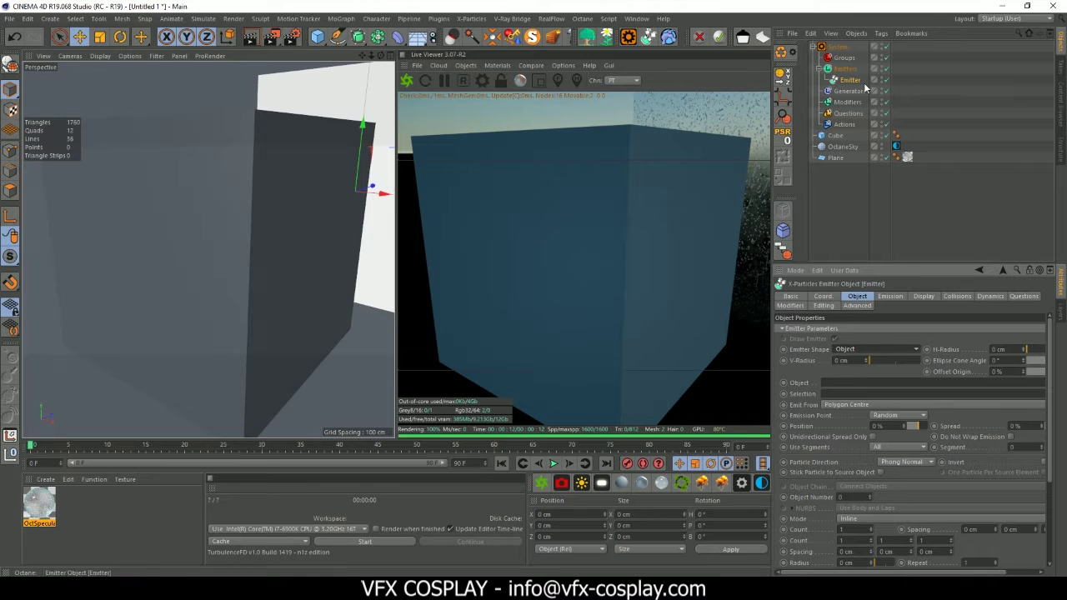
pyautogui.click(836, 137)
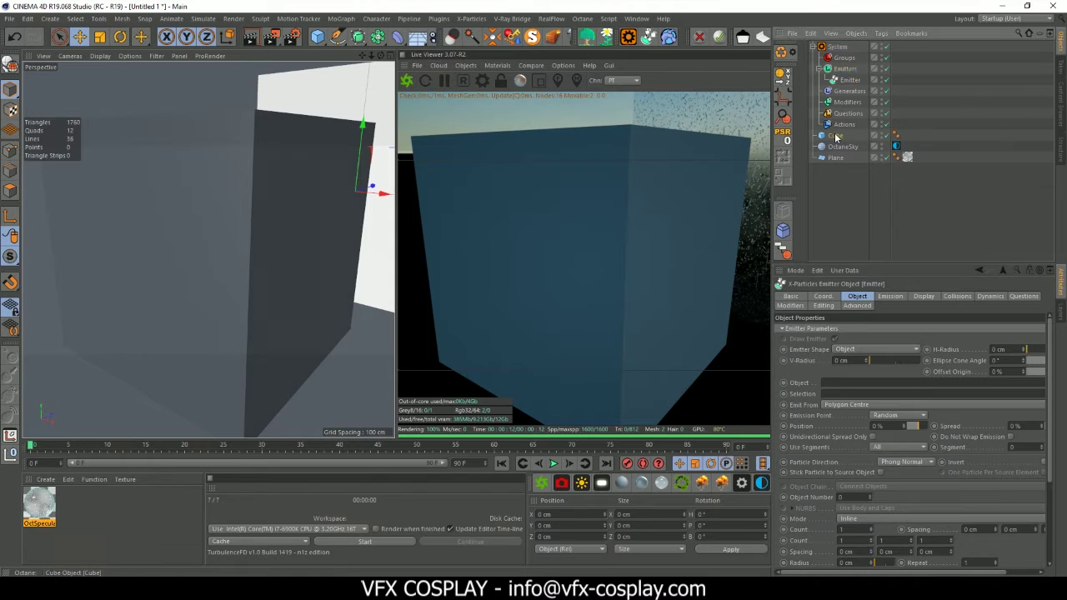
pyautogui.moveTo(844, 388); pyautogui.dragTo(844, 388)
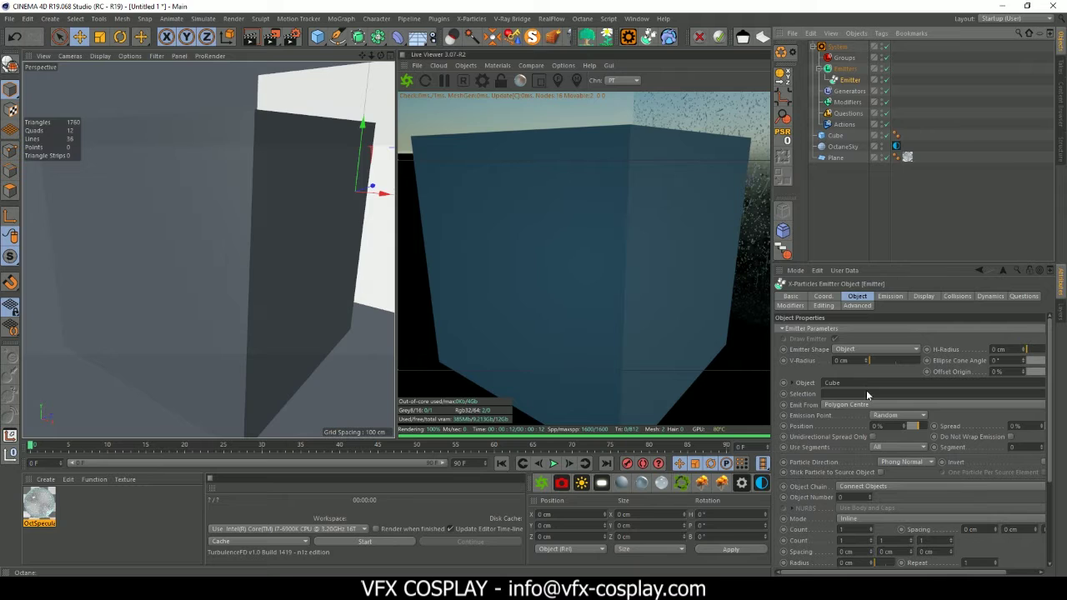
# - Set the emitter's birthrate to 100 and play the particle simulation
pyautogui.click(888, 298)
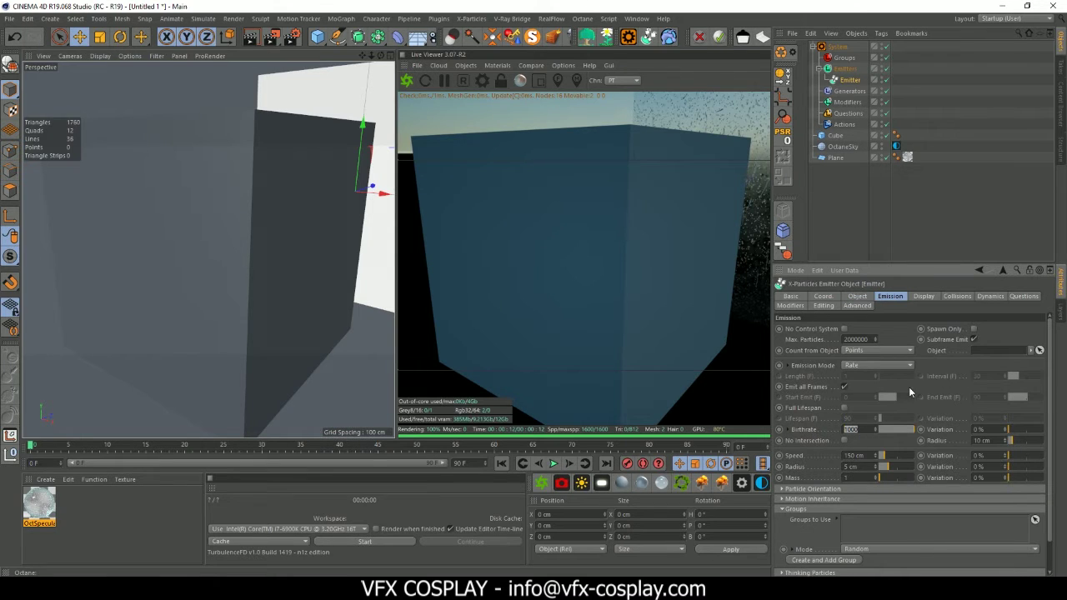
pyautogui.write('100')
pyautogui.press('Return')
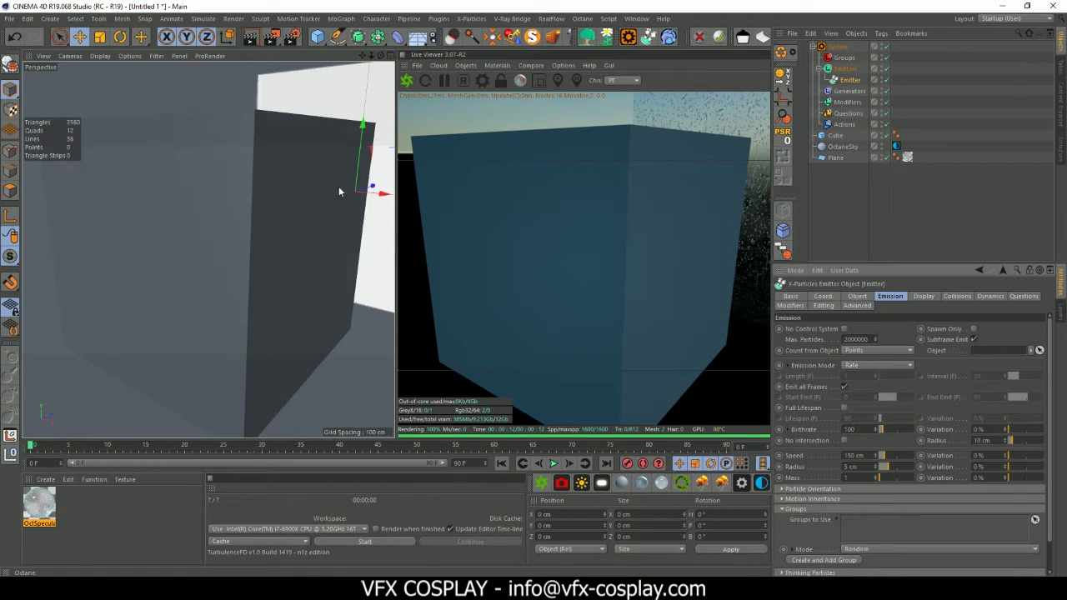
pyautogui.scroll(-4, 338, 190)
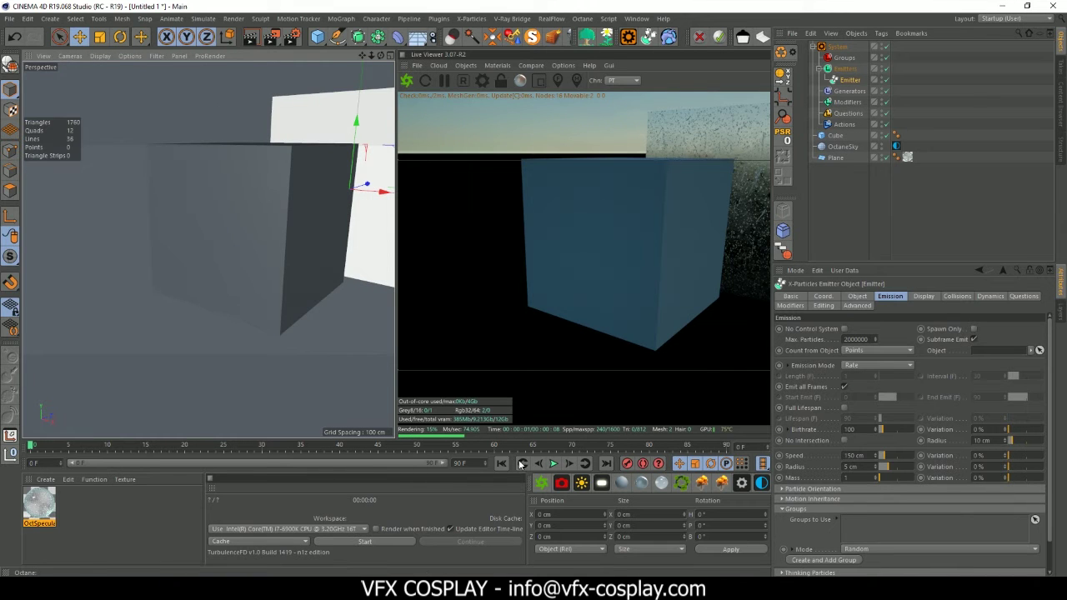
pyautogui.click(553, 464)
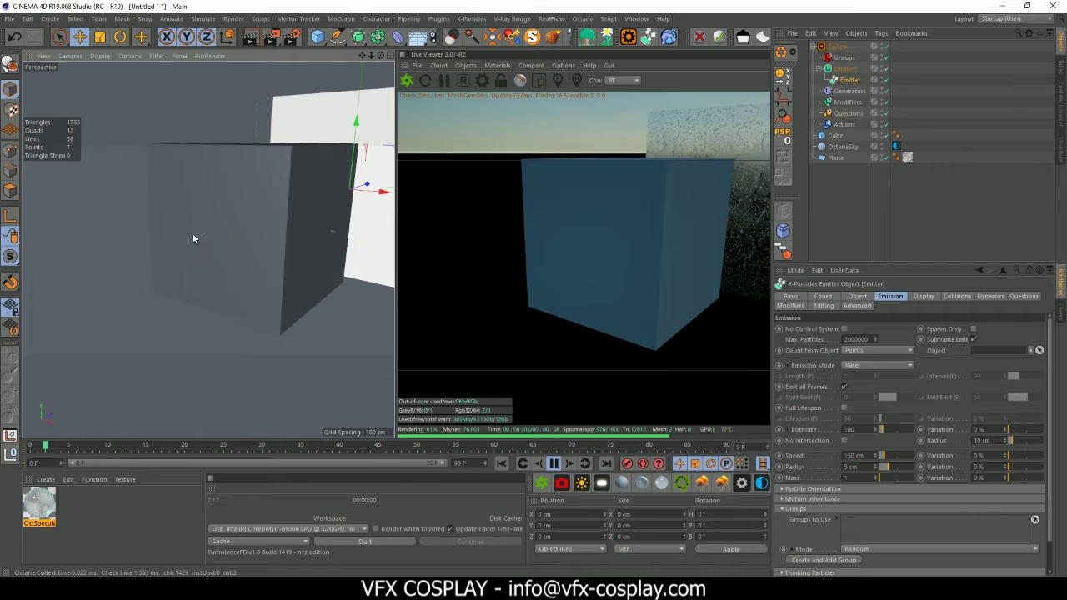
# - Make the emitter emit from Polygon Area, check the particles around the cube, and stop the playback
pyautogui.click(857, 296)
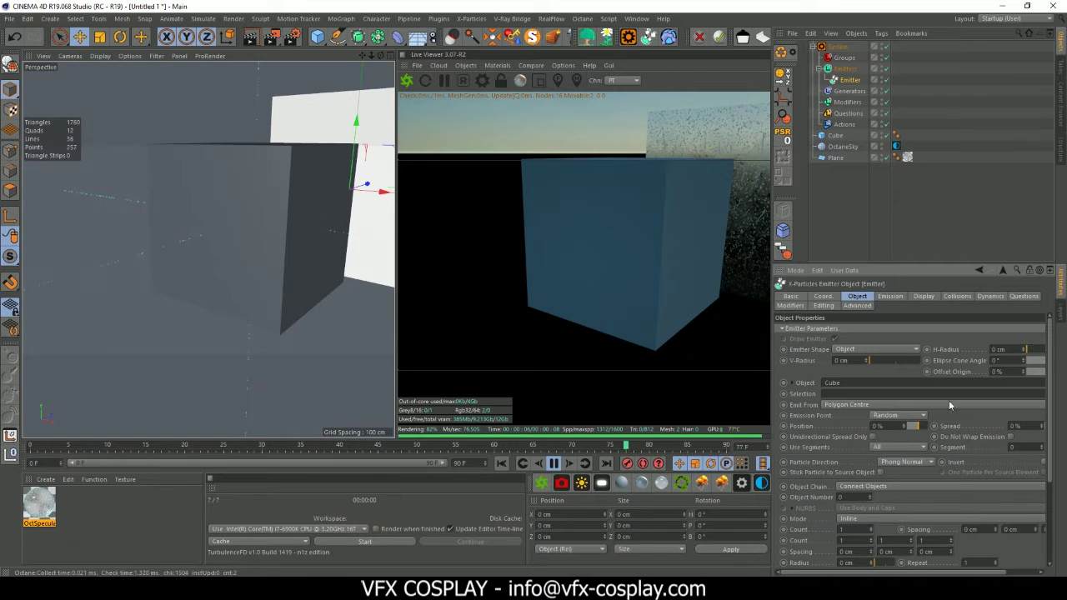
pyautogui.click(863, 405)
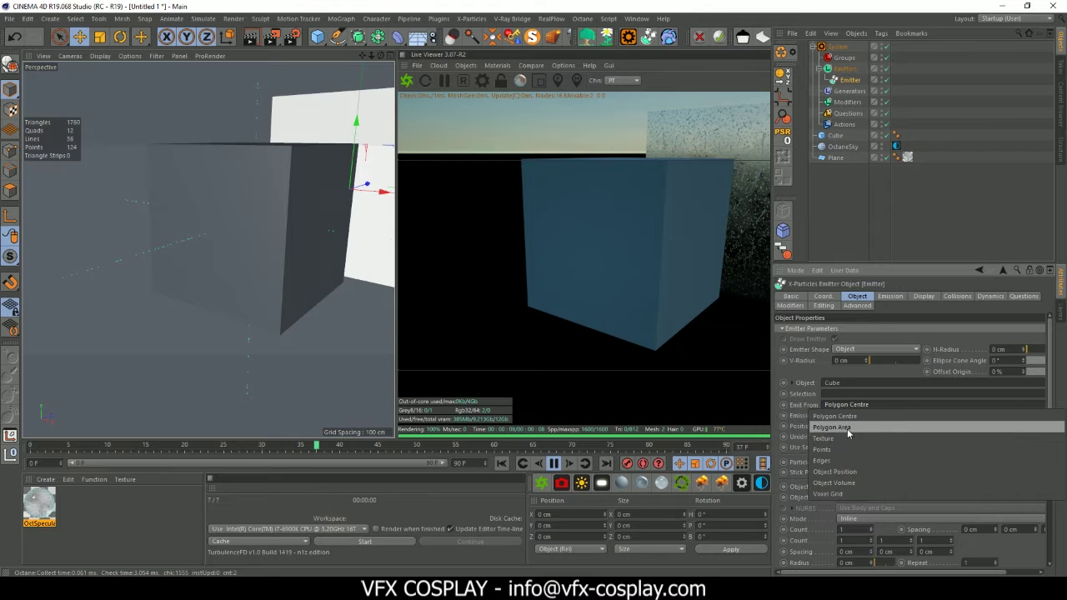
pyautogui.click(845, 427)
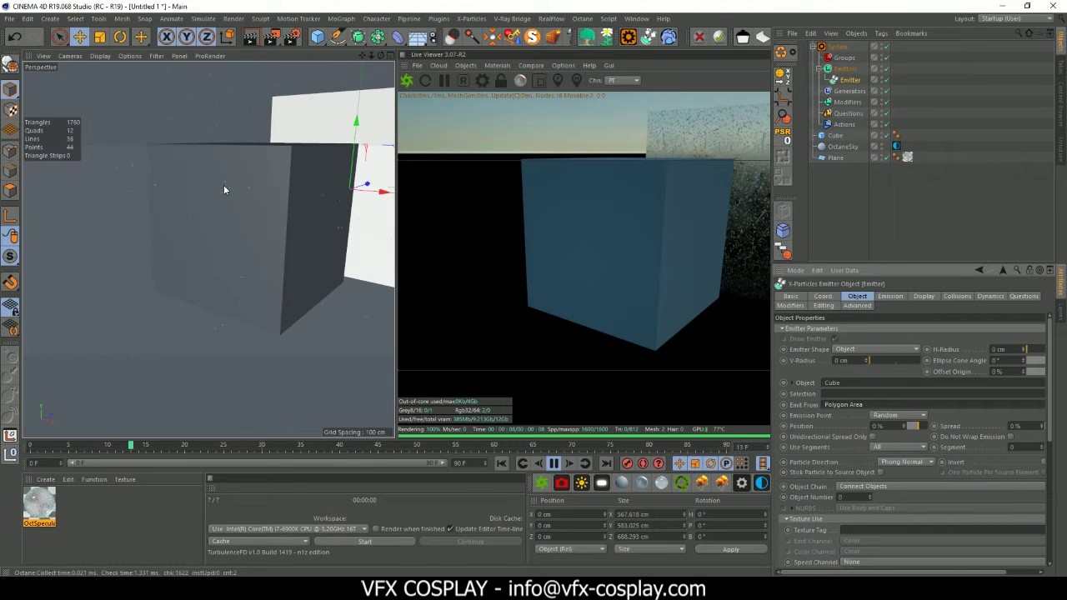
pyautogui.keyDown('alt'); pyautogui.moveTo(84, 216); pyautogui.dragTo(208, 249); pyautogui.keyUp('alt')
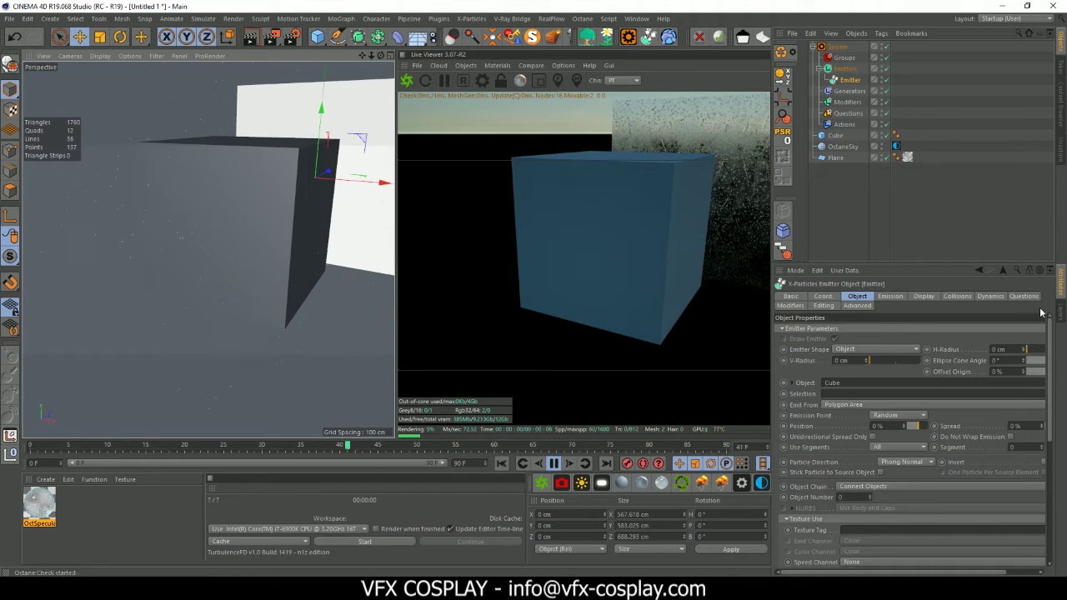
pyautogui.click(859, 426)
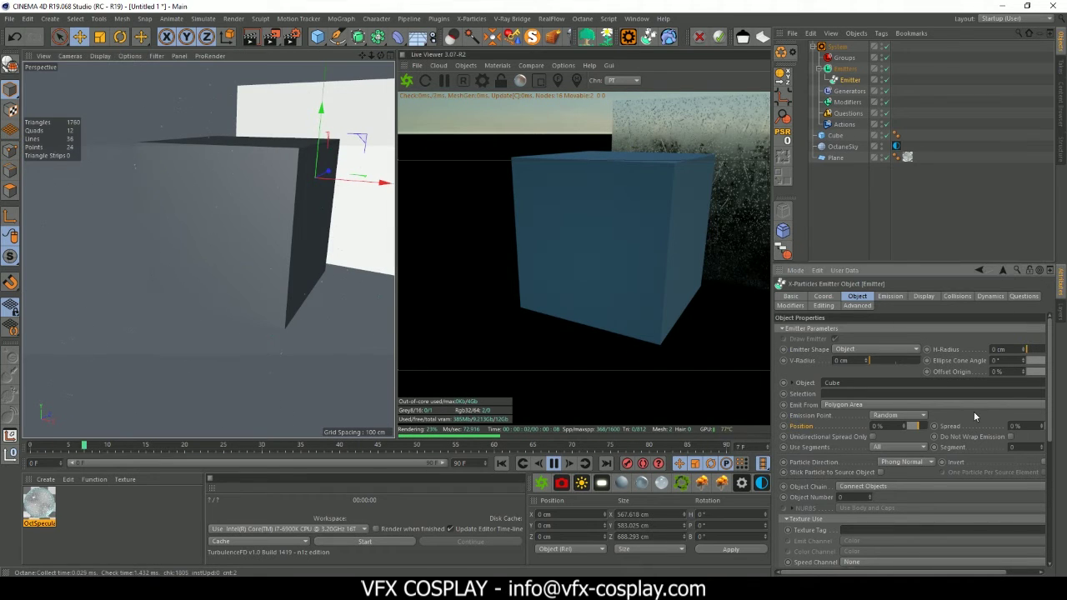
pyautogui.click(554, 464)
# - Set the emitter's particle speed to 1 cm and radius to 1 cm with the simulation playing
pyautogui.click(890, 296)
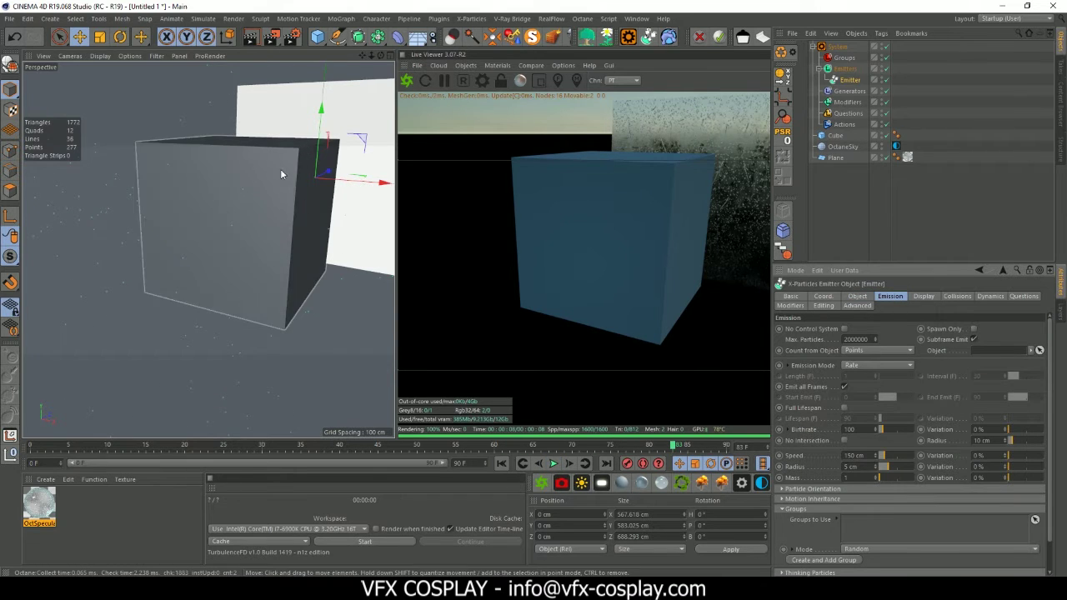
pyautogui.press('F8')
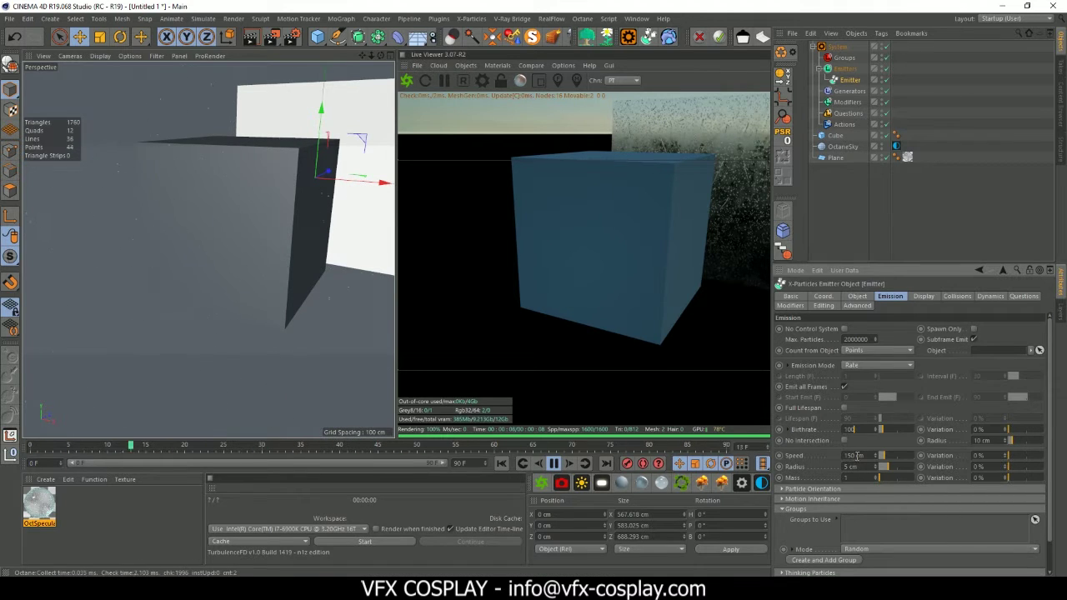
pyautogui.click(858, 455)
pyautogui.write('1')
pyautogui.press('Return')
pyautogui.press('BackSpace')
pyautogui.write('1')
pyautogui.press('Return')
pyautogui.scroll(4, 233, 176)
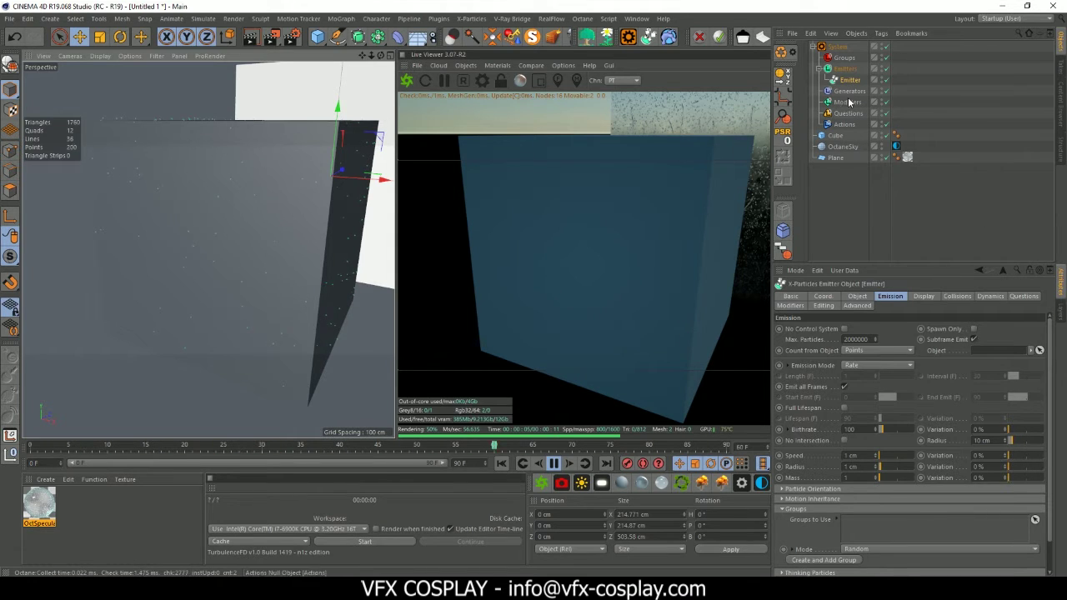
# - Add a Cover/Target modifier to the X-Particles System
pyautogui.click(853, 73)
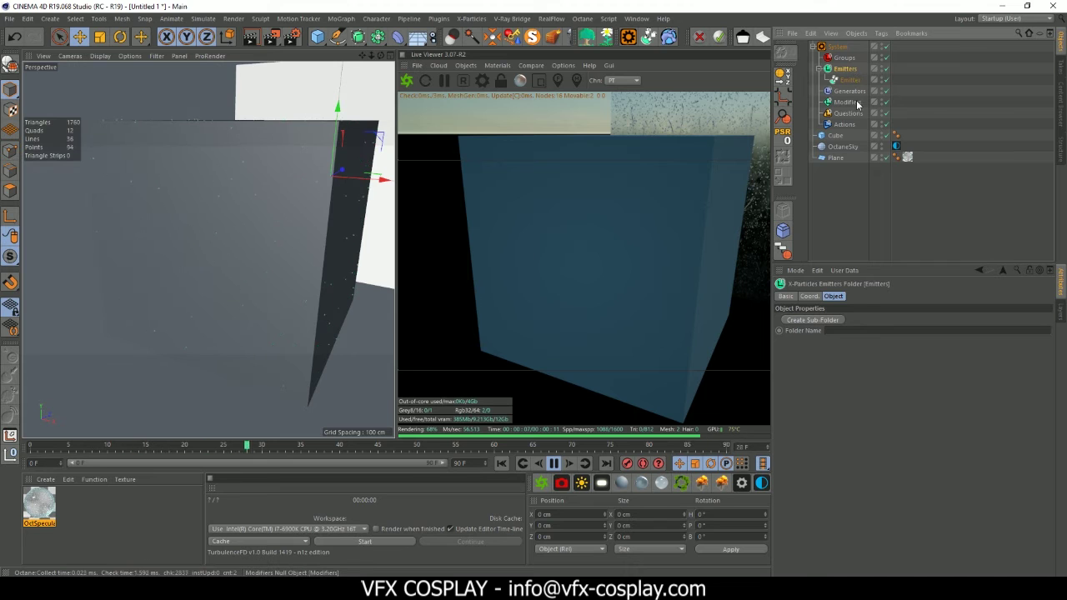
pyautogui.click(836, 47)
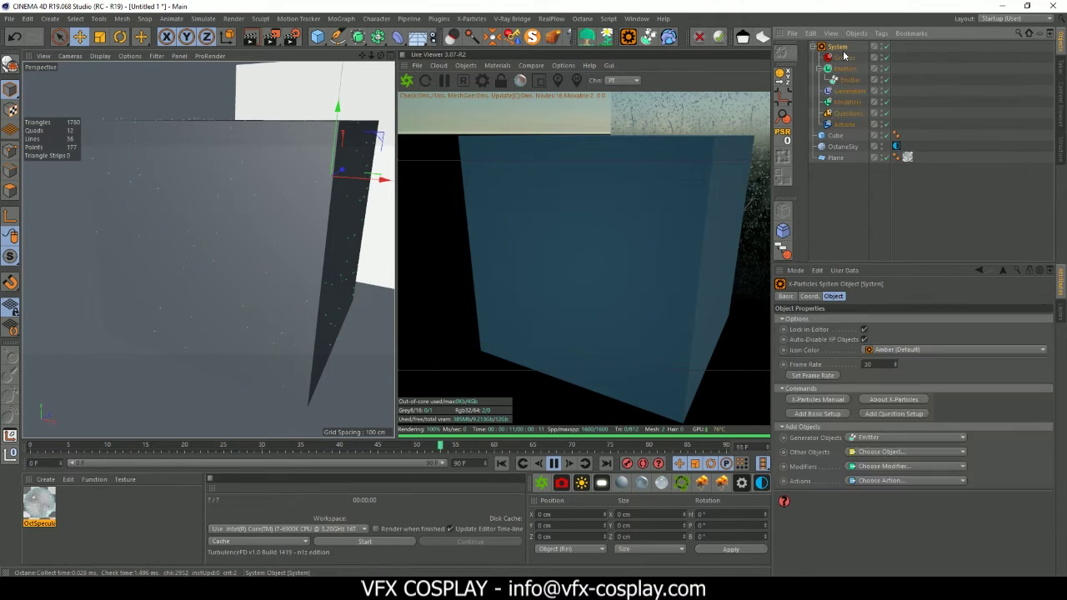
pyautogui.click(963, 468)
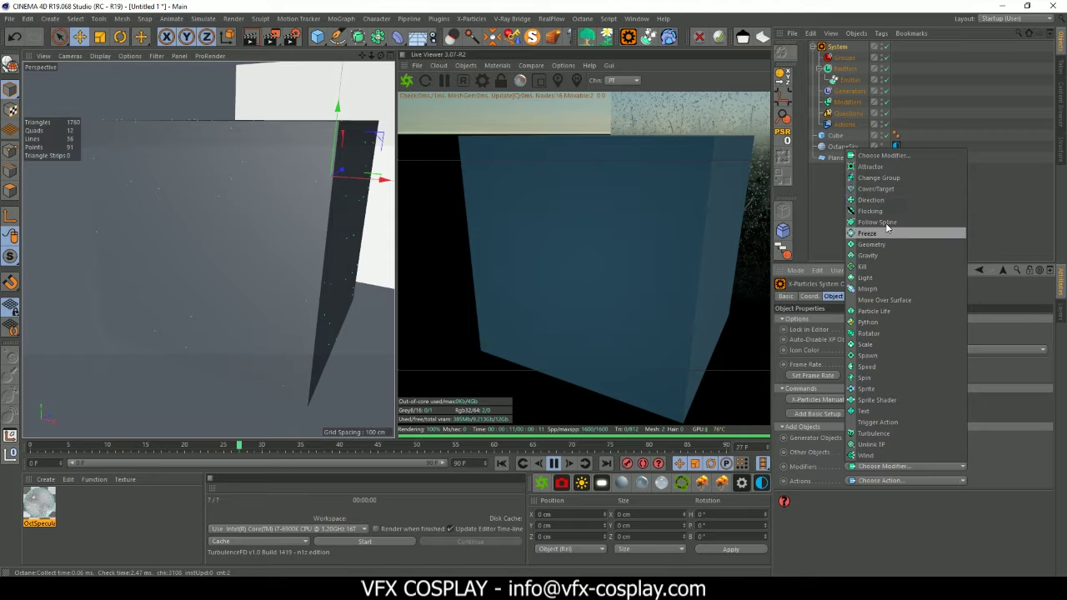
pyautogui.click(876, 188)
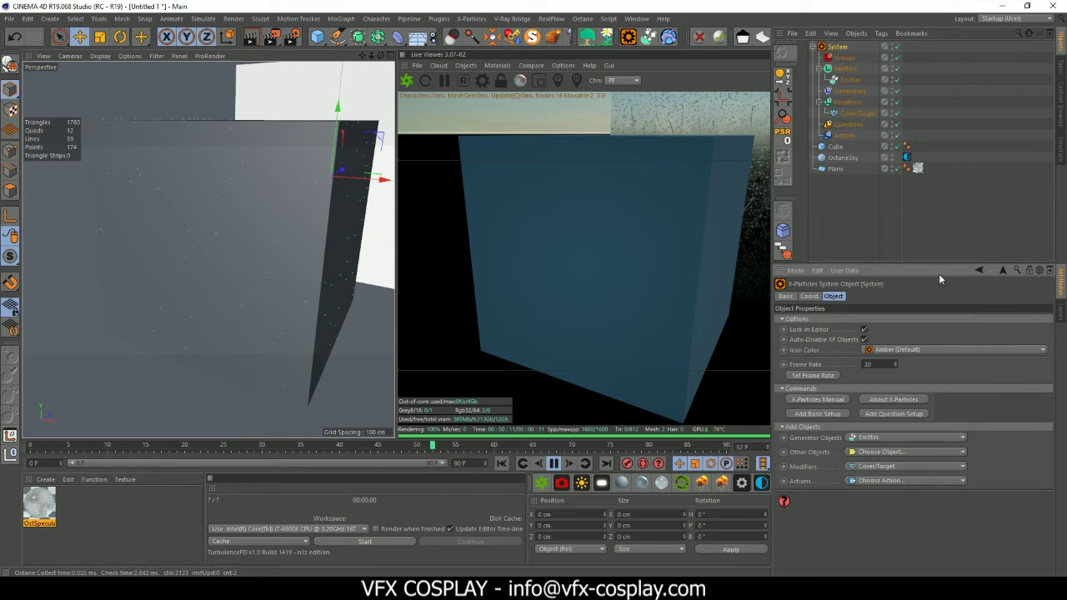
# - Assign the cube as the Cover/Target modifier's target object, keeping the Cover/Fill modifier type
pyautogui.click(866, 112)
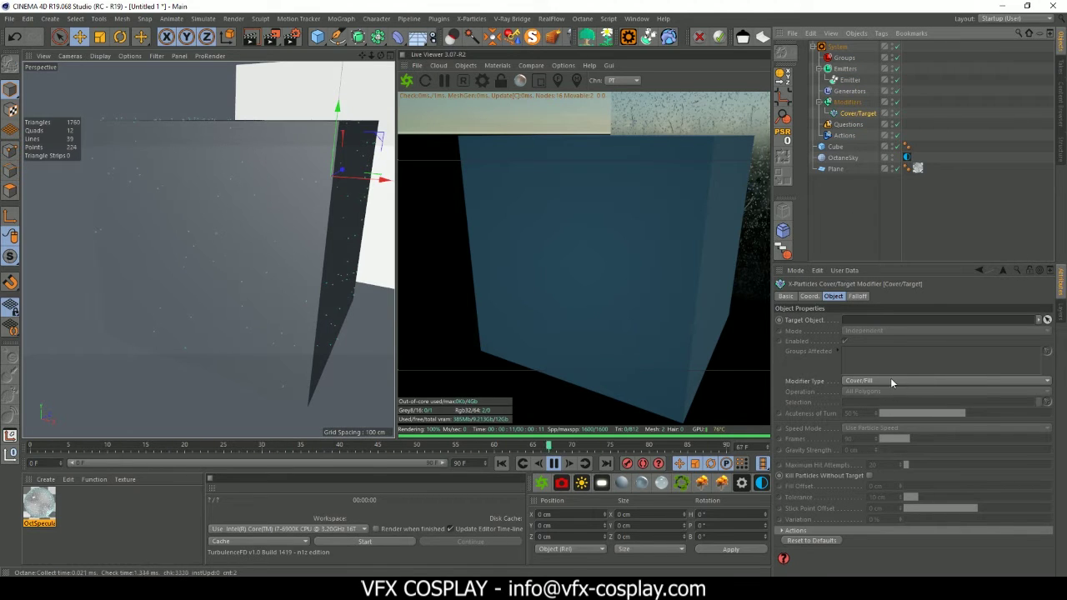
pyautogui.click(890, 381)
pyautogui.click(890, 381)
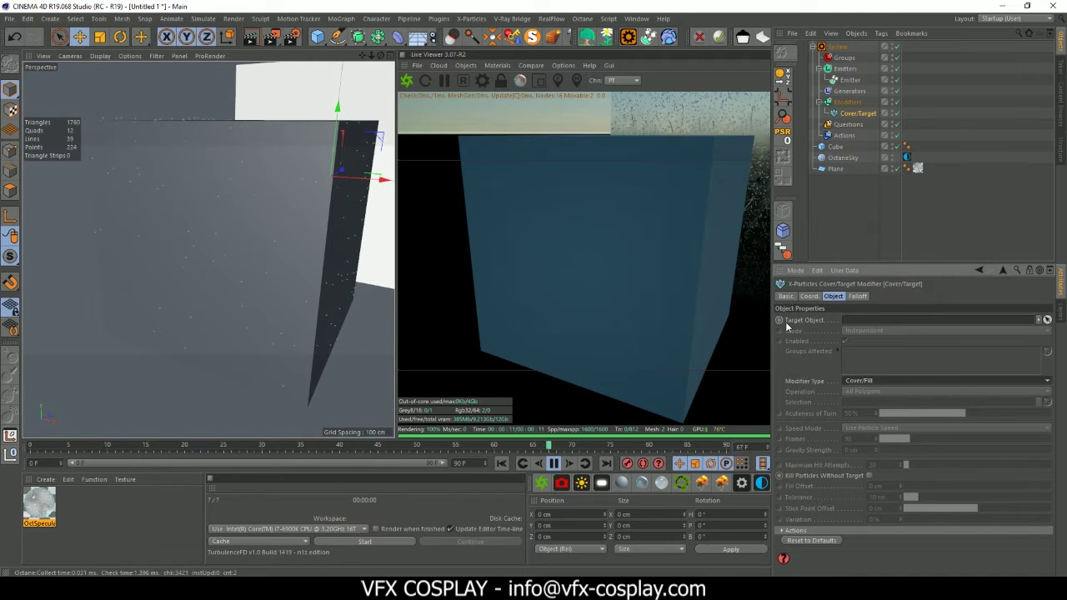
pyautogui.moveTo(840, 147); pyautogui.dragTo(851, 163)
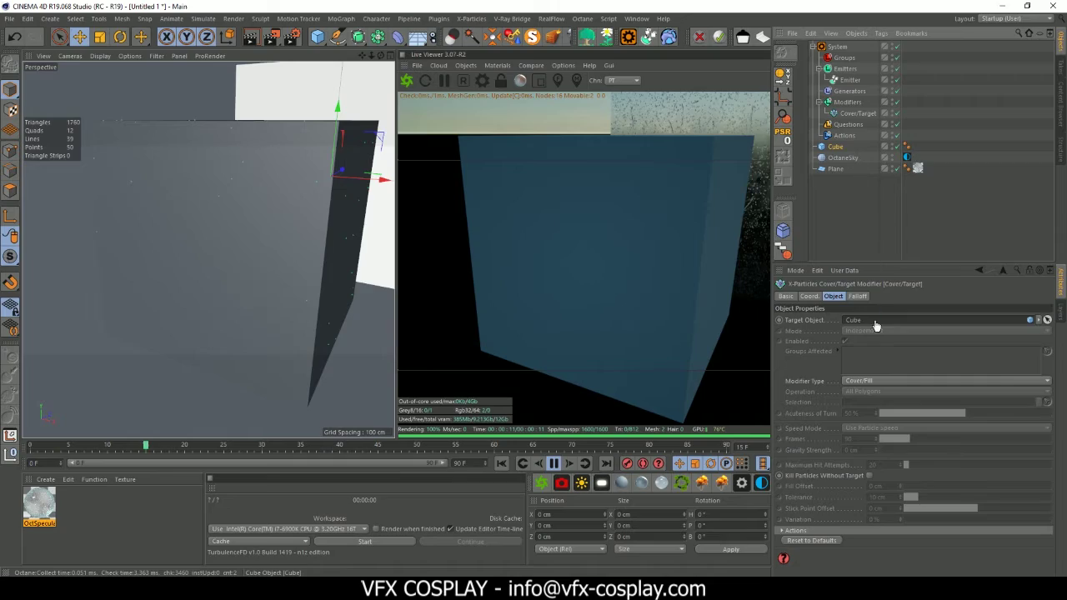
pyautogui.moveTo(874, 325); pyautogui.dragTo(875, 323)
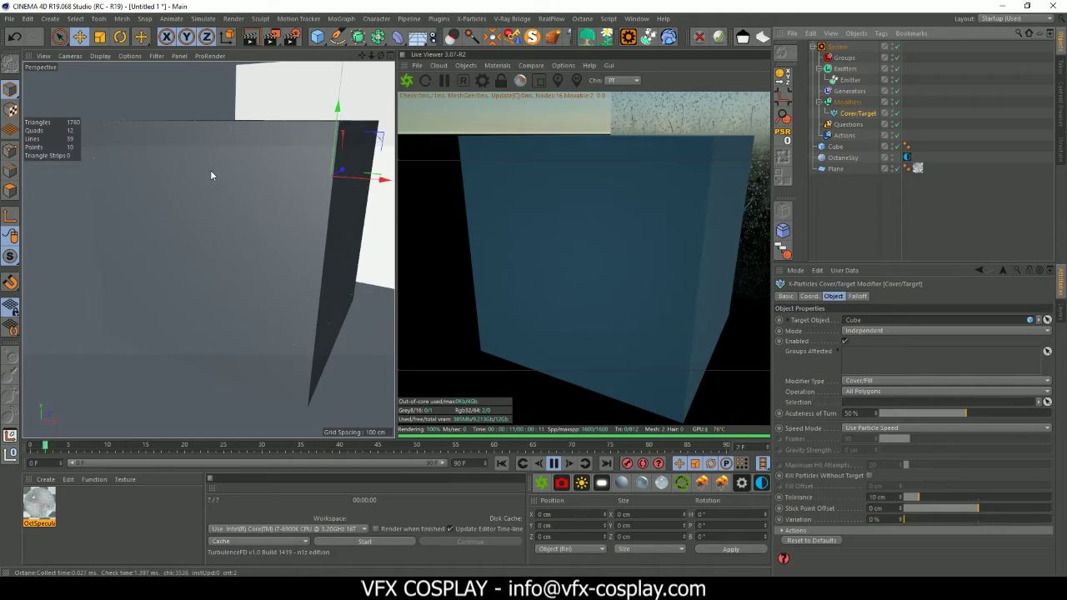
# - Inspect how the particles move over the cube's faces and stop the playback
pyautogui.moveTo(381, 57); pyautogui.dragTo(379, 60)
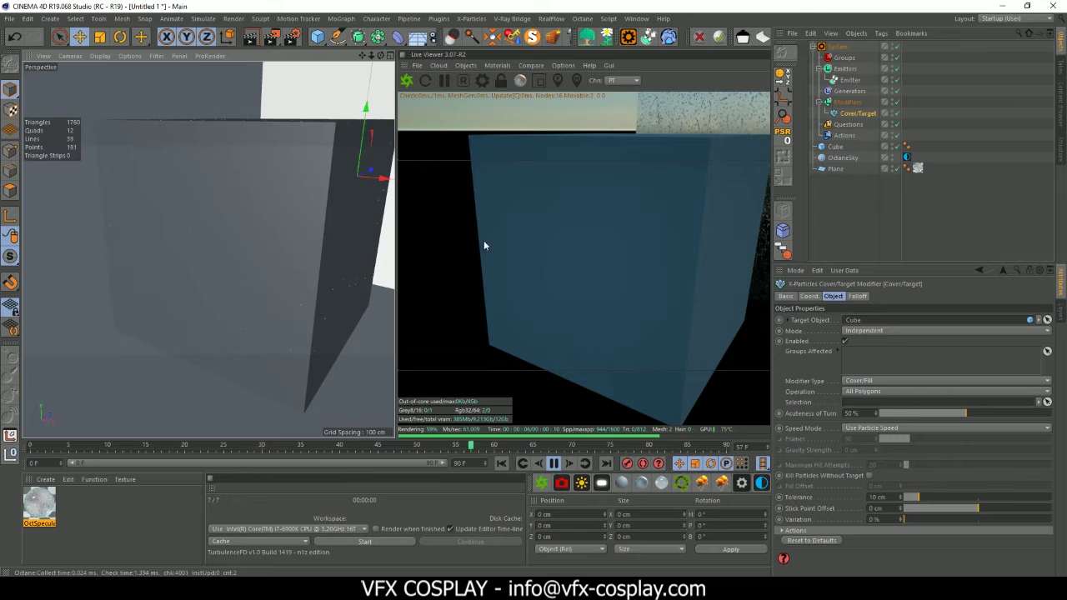
pyautogui.moveTo(377, 56); pyautogui.dragTo(442, 69)
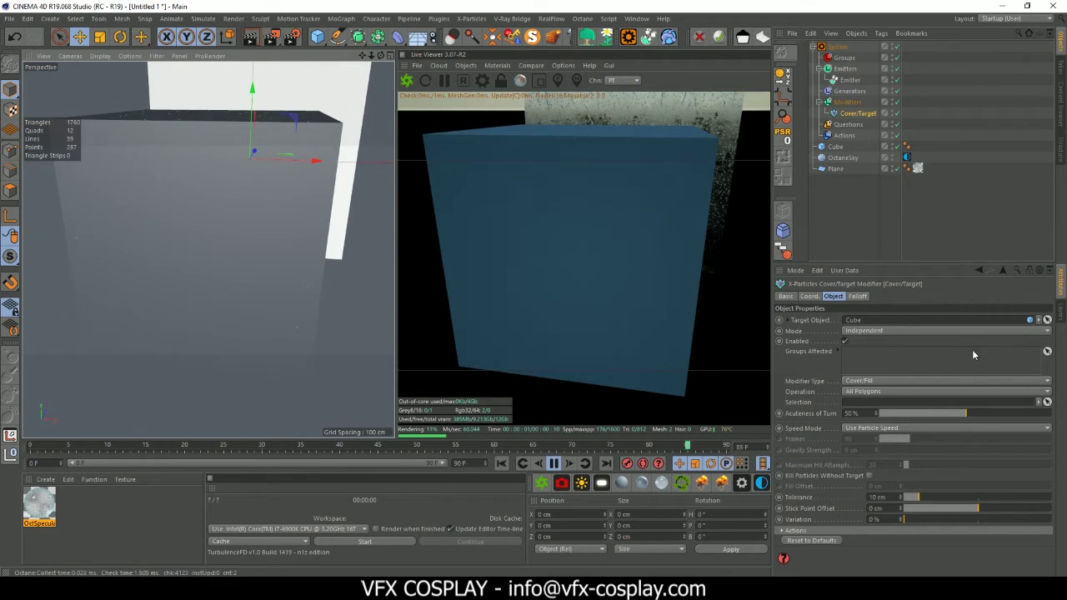
pyautogui.click(551, 464)
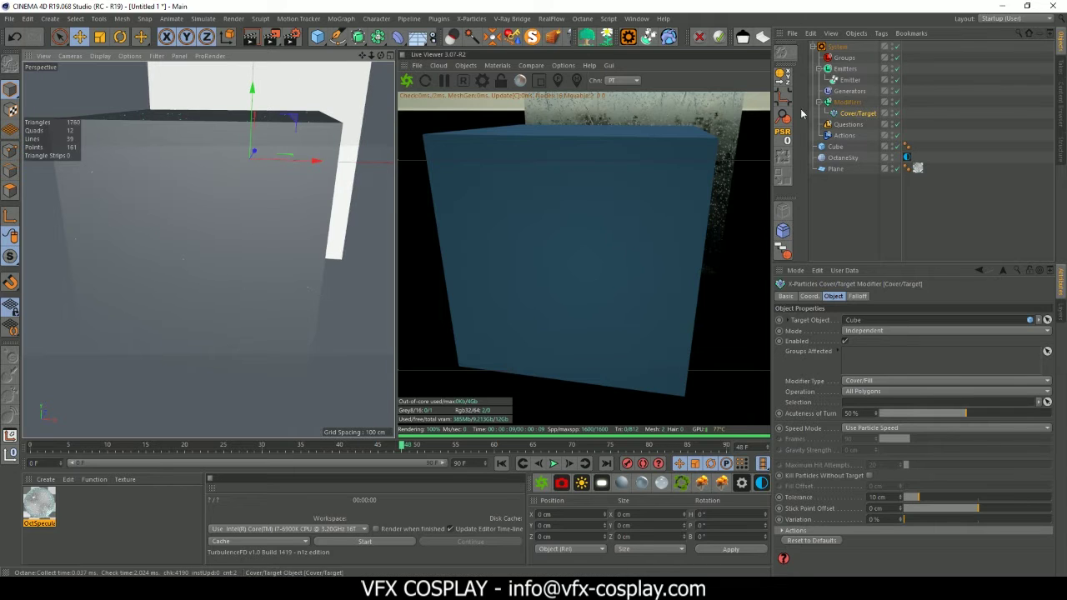
# - Add a sphere primitive to the scene
pyautogui.click(317, 37)
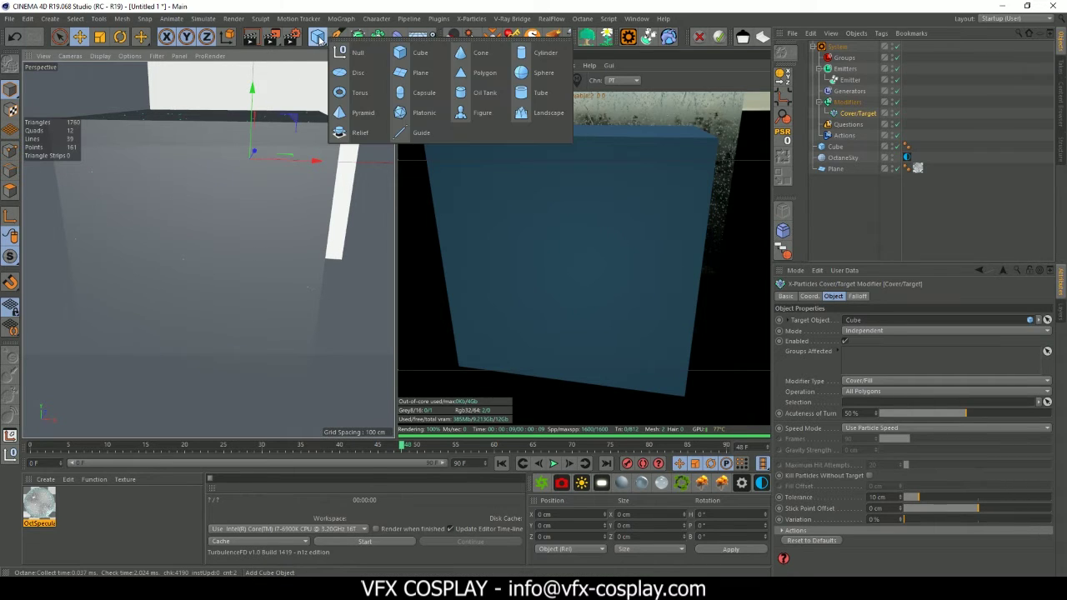
pyautogui.click(536, 74)
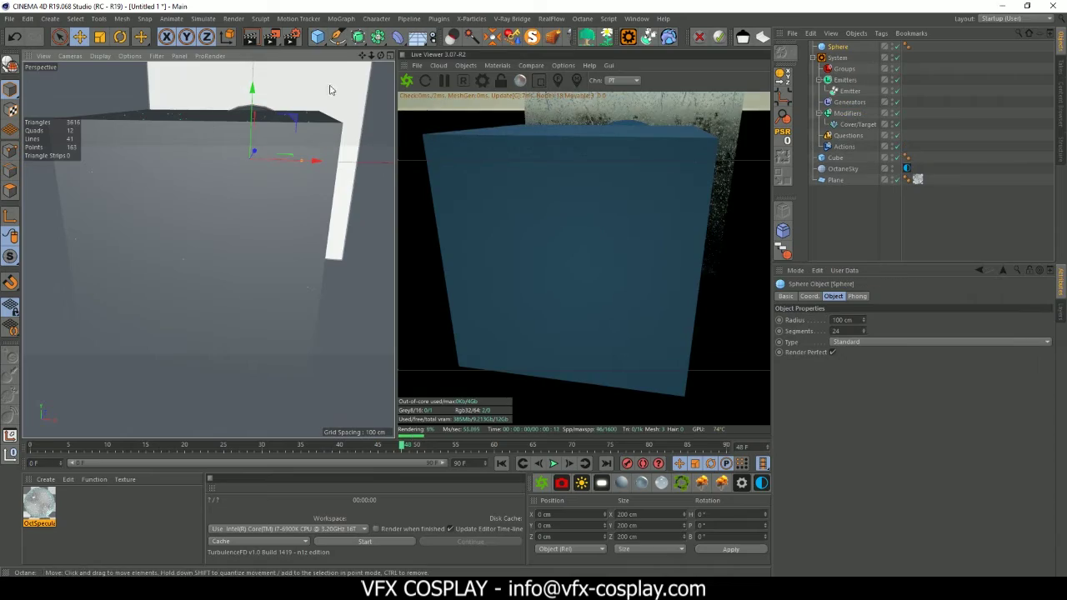
# - Move the sphere out of the cube to about X -221 cm and Z -391 cm
pyautogui.moveTo(381, 57); pyautogui.dragTo(335, 25)
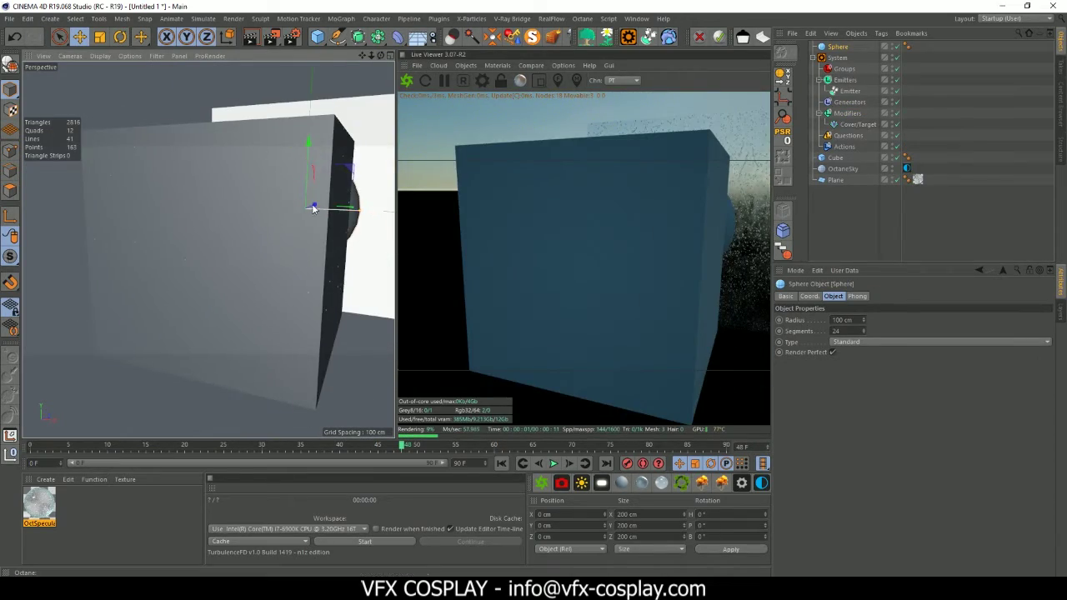
pyautogui.moveTo(316, 209); pyautogui.dragTo(109, 219)
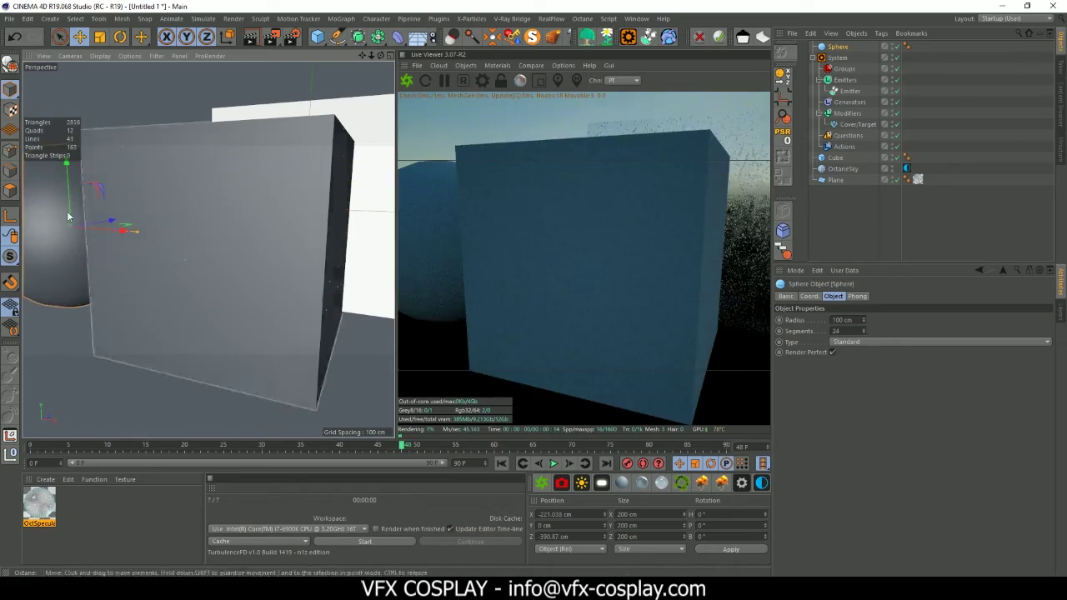
pyautogui.scroll(-4, 90, 200)
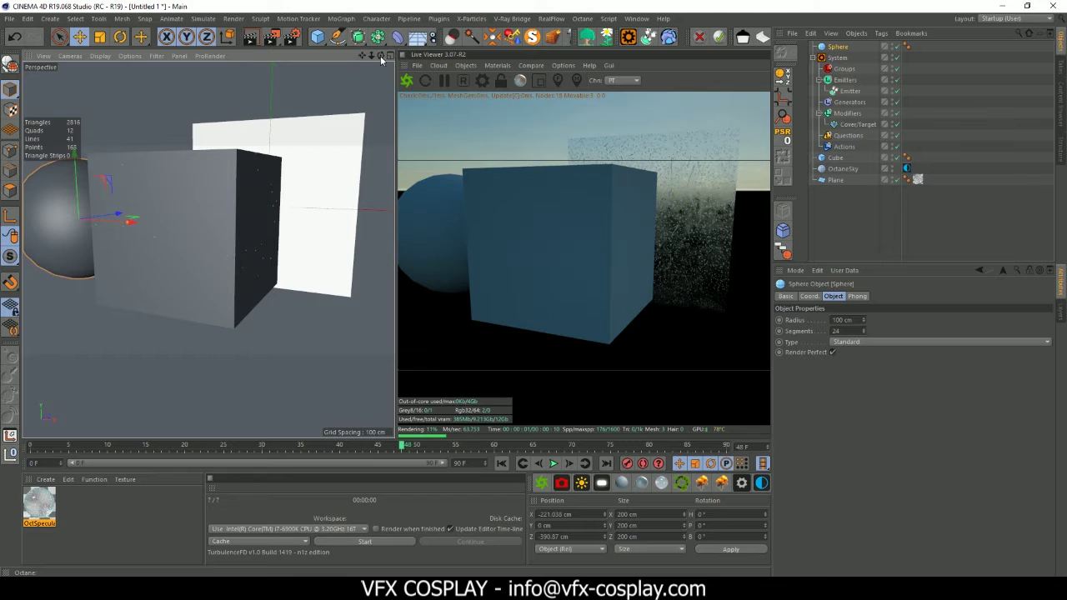
pyautogui.moveTo(362, 57); pyautogui.dragTo(477, 77)
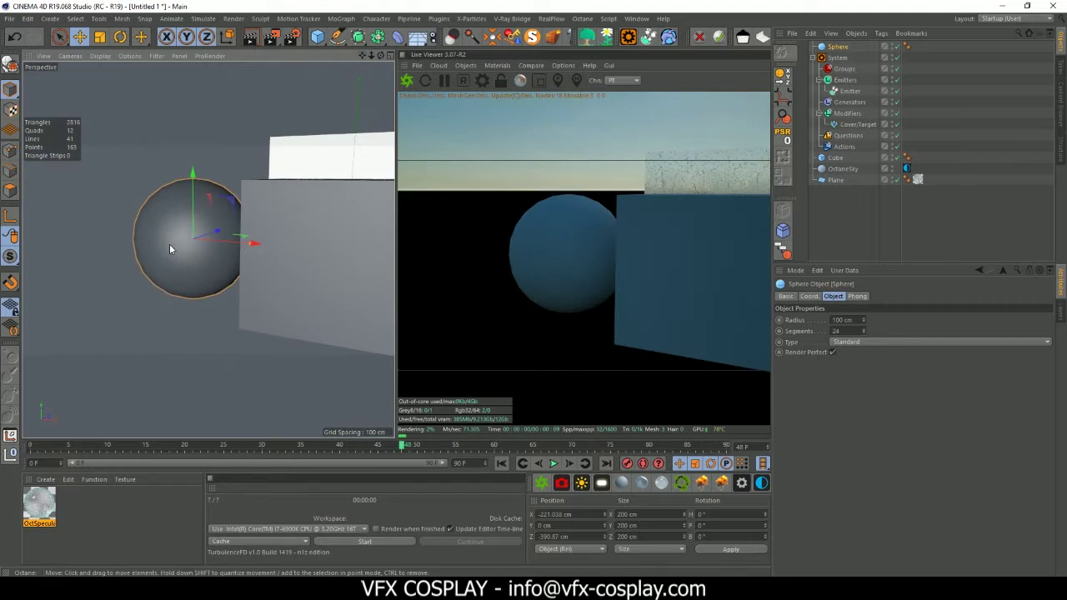
pyautogui.scroll(4, 169, 244)
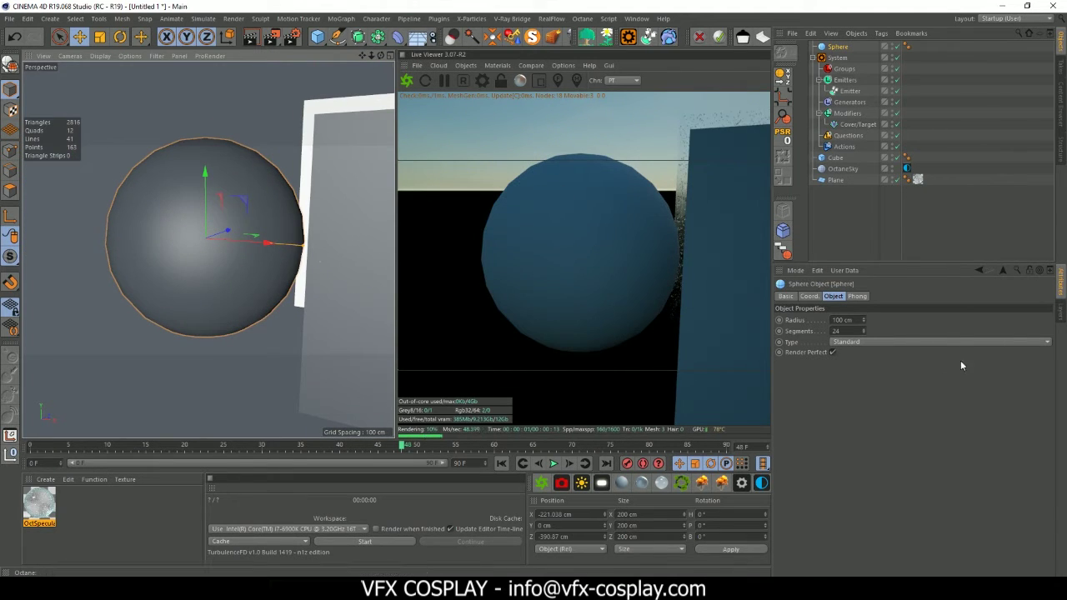
# - Set the sphere's radius to 1 cm and its segments to 8
pyautogui.doubleClick(844, 330)
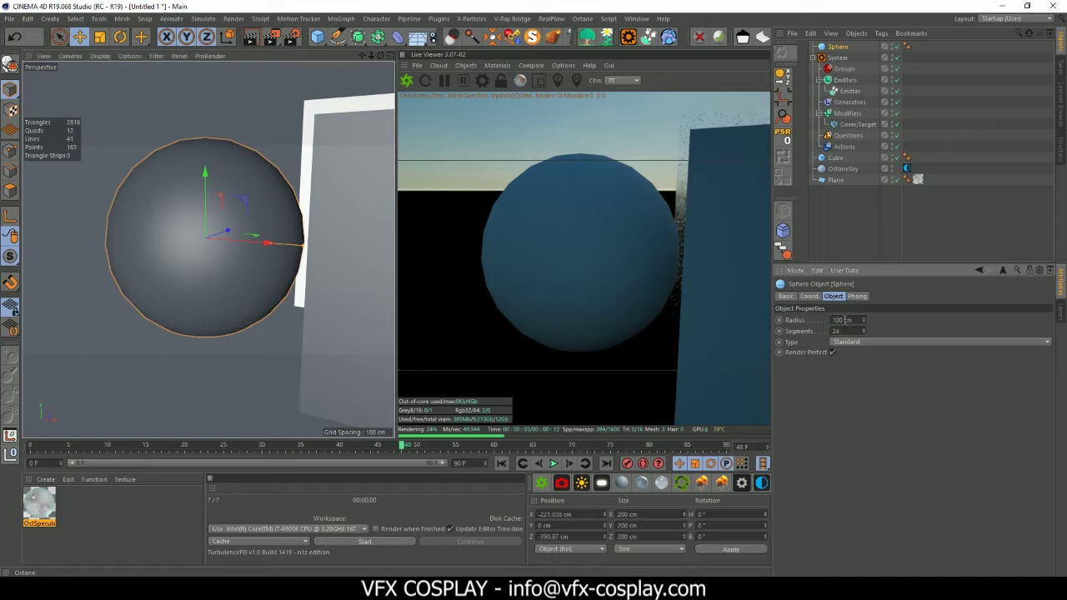
pyautogui.write('5')
pyautogui.press('Tab')
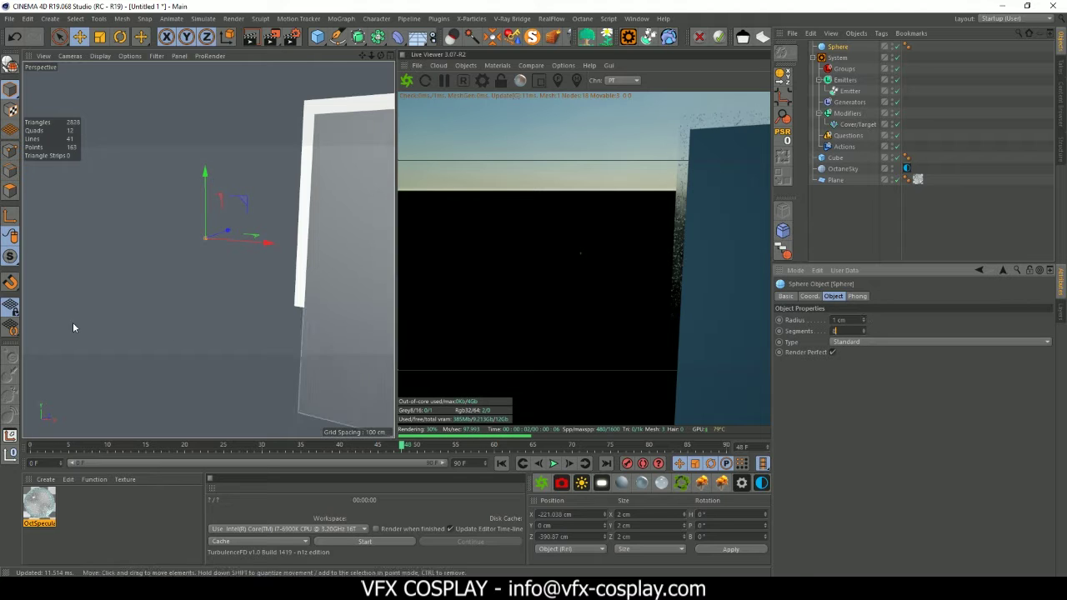
pyautogui.scroll(4, 202, 229)
pyautogui.scroll(5, 201, 232)
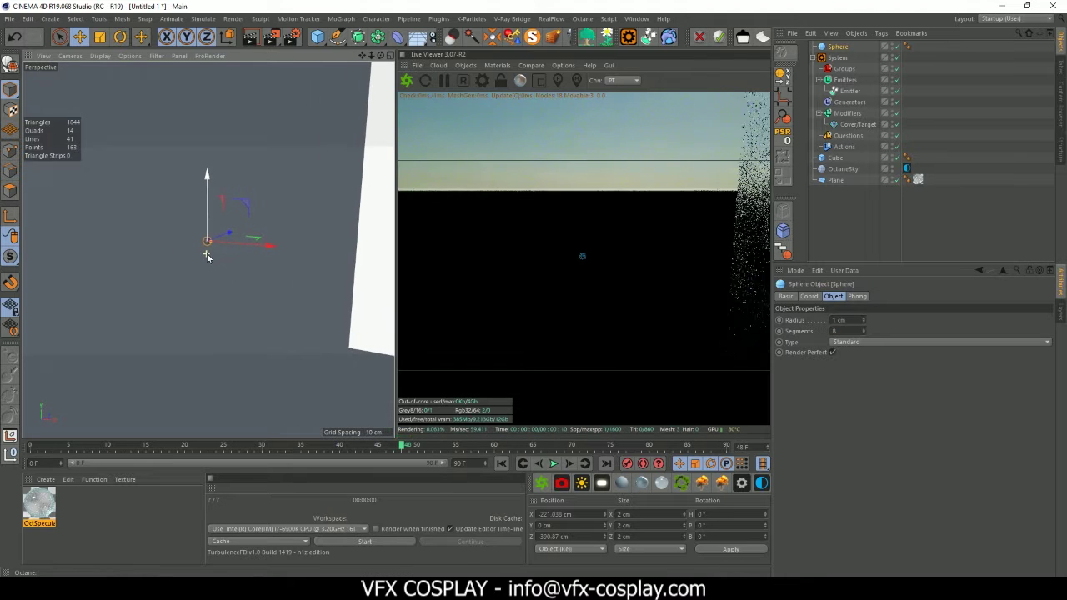
pyautogui.scroll(5, 216, 240)
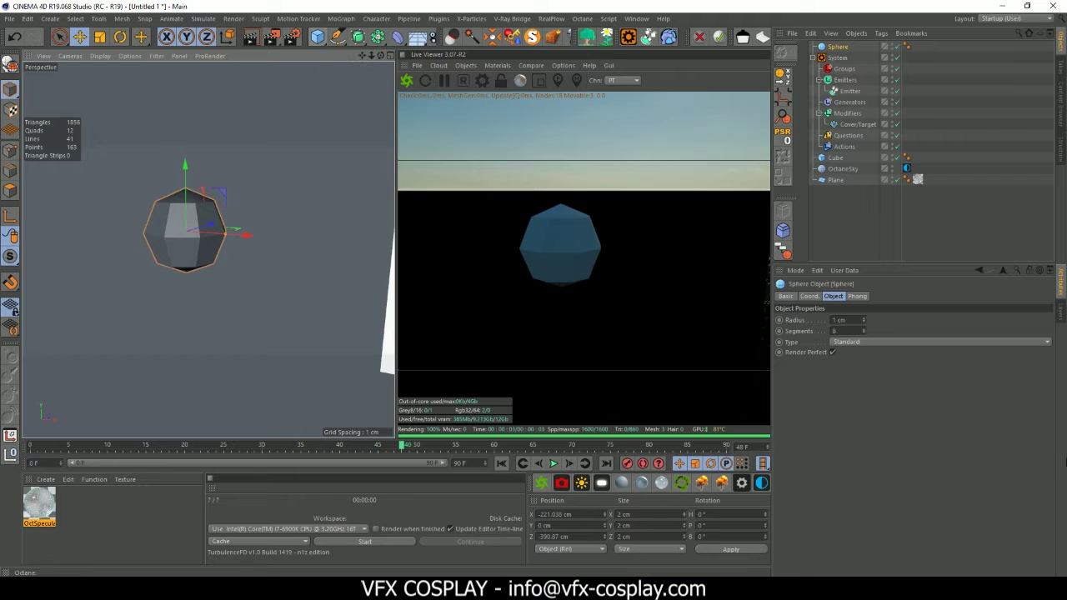
# - Compare the sphere's smoothness at 243 and 24 segments, and return it to 8 segments
pyautogui.click(833, 331)
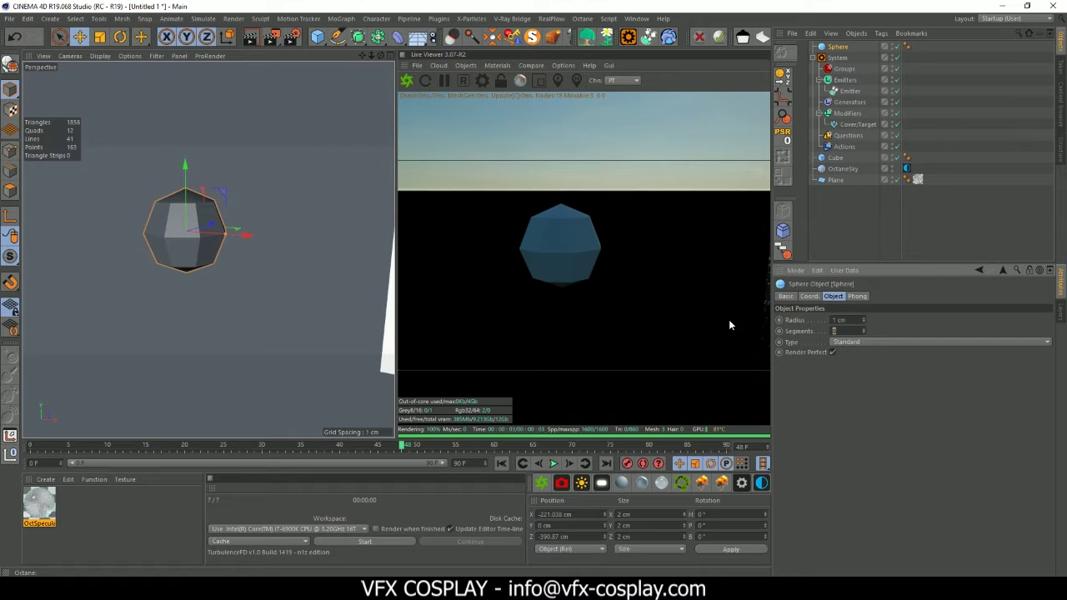
pyautogui.write('243')
pyautogui.press('Return')
pyautogui.click(729, 319)
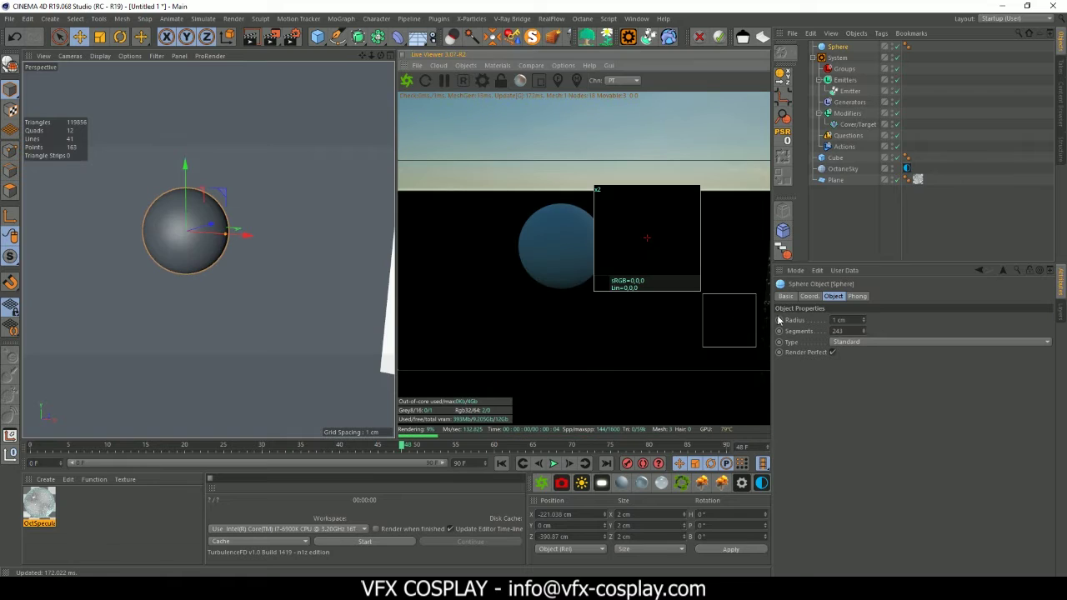
pyautogui.click(850, 330)
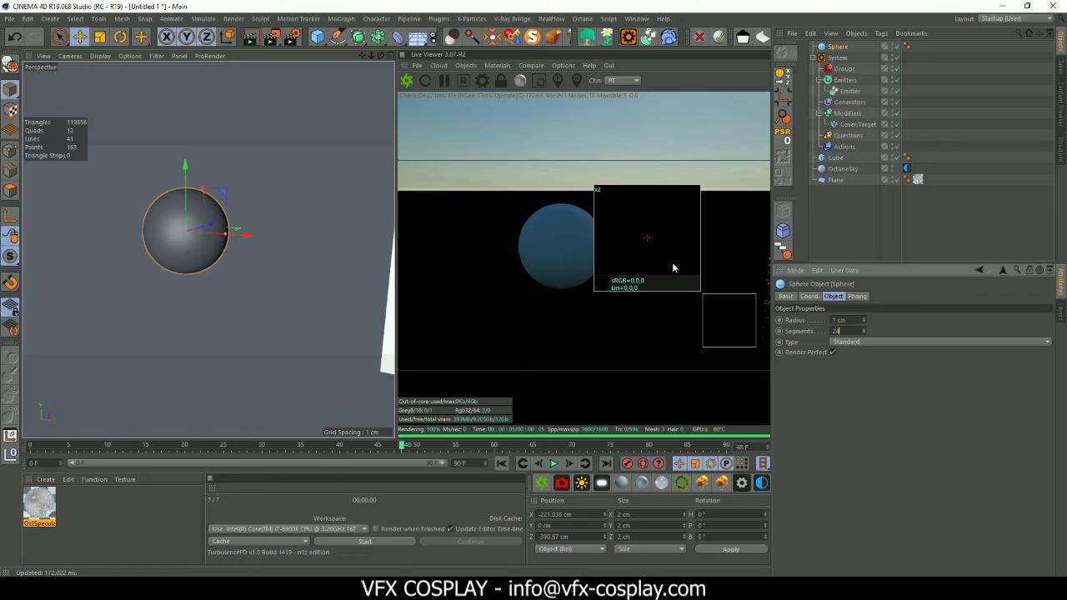
pyautogui.click(656, 237)
pyautogui.moveTo(849, 332); pyautogui.dragTo(791, 328)
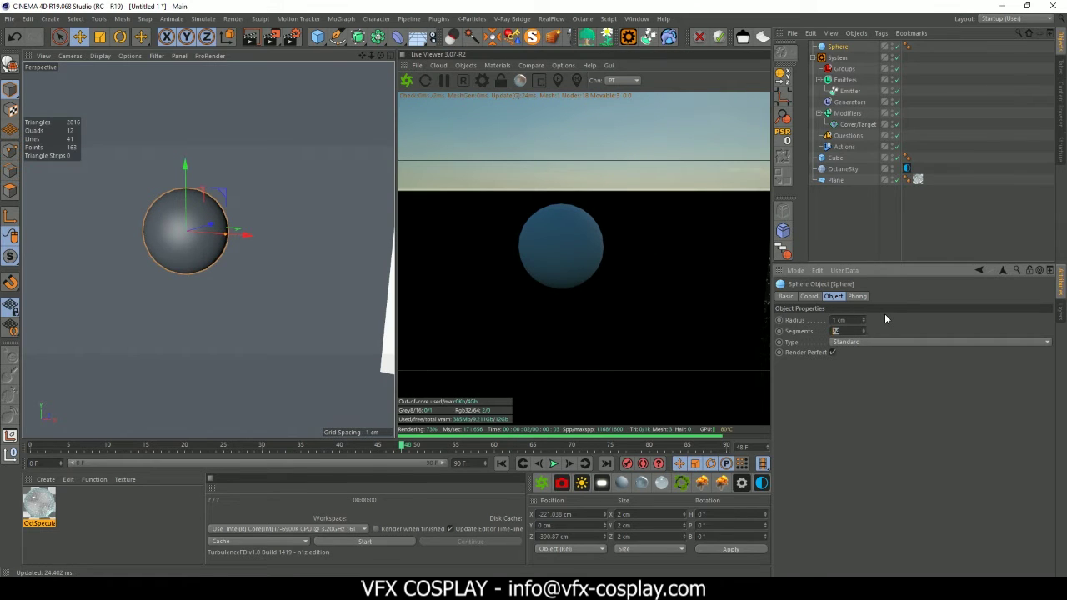
pyautogui.write('8')
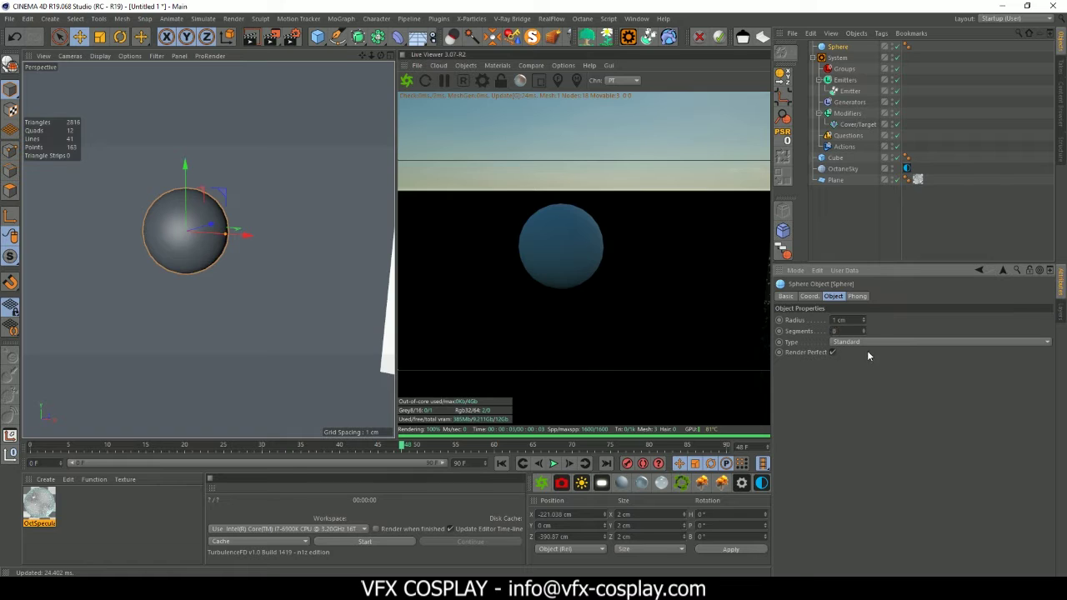
pyautogui.press('Return')
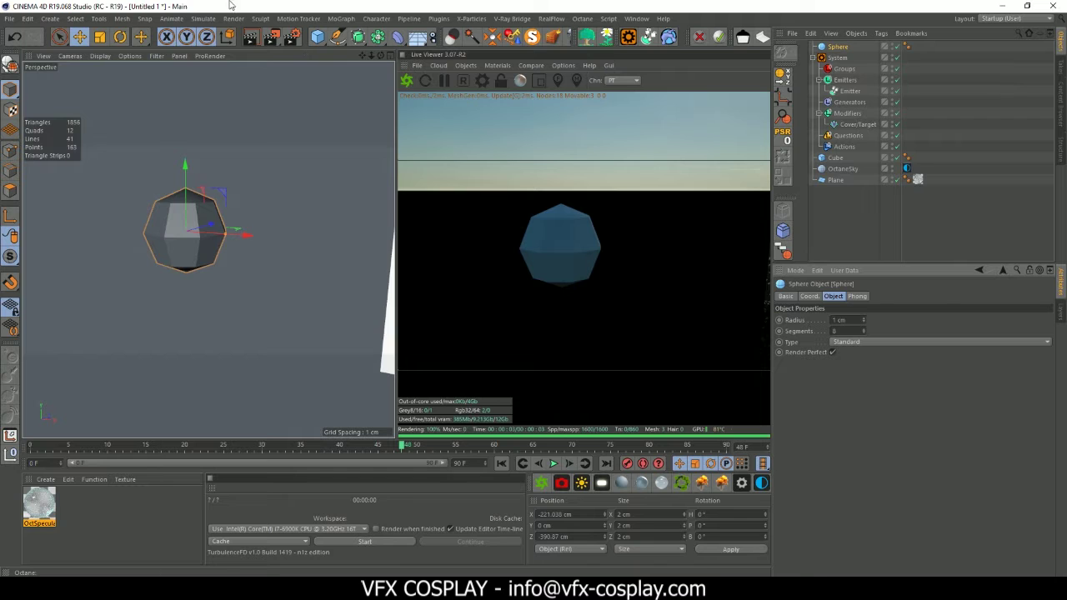
# - Add a MoGraph Random effector as a child of the sphere
pyautogui.click(377, 19)
pyautogui.click(341, 19)
pyautogui.click(342, 18)
pyautogui.moveTo(416, 42)
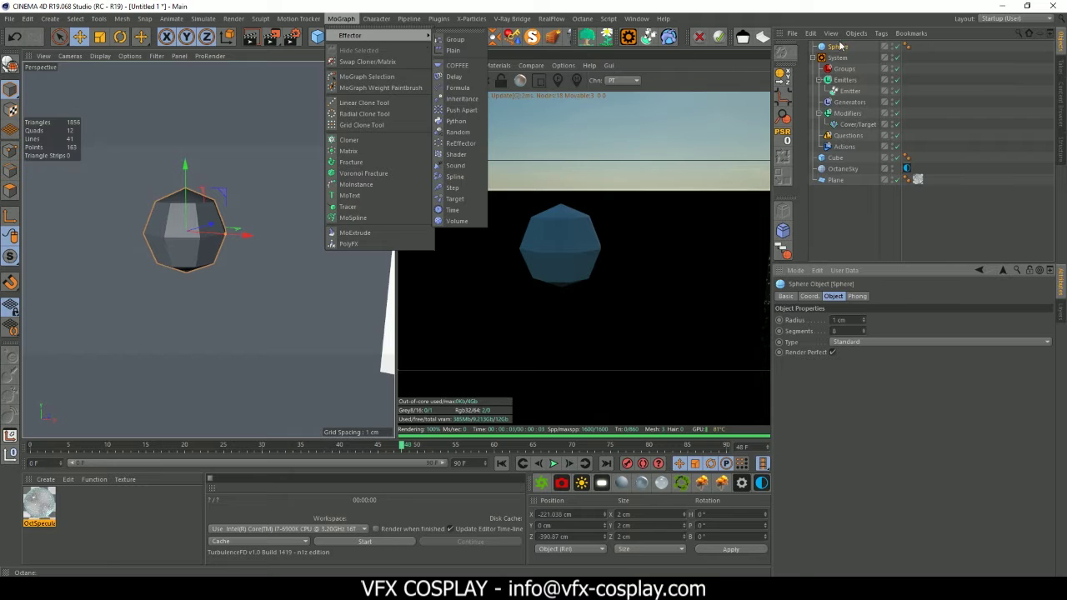
pyautogui.click(749, 65)
pyautogui.click(341, 19)
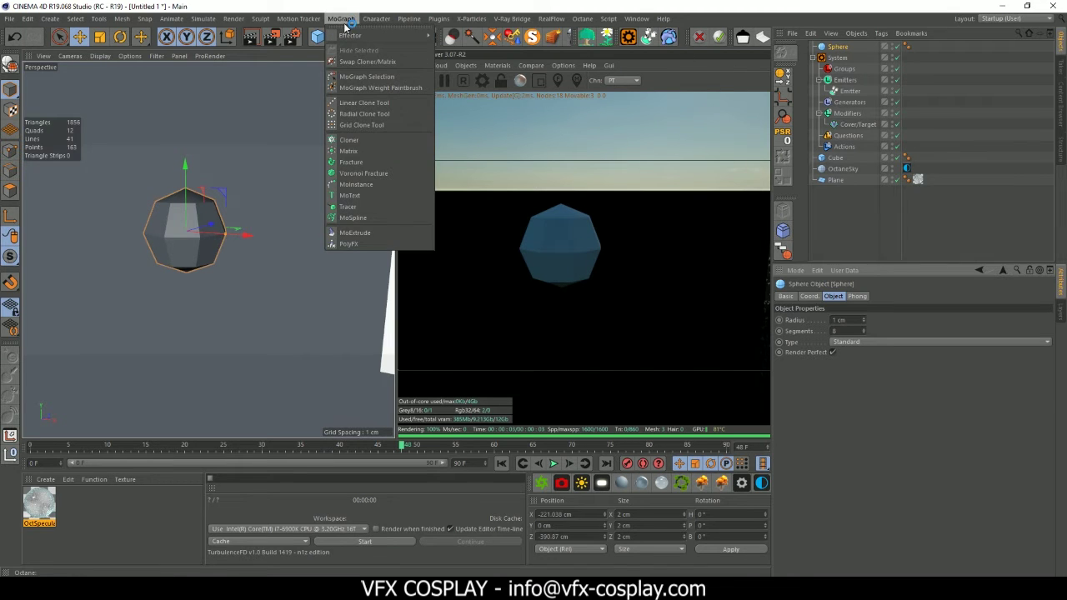
pyautogui.moveTo(381, 34)
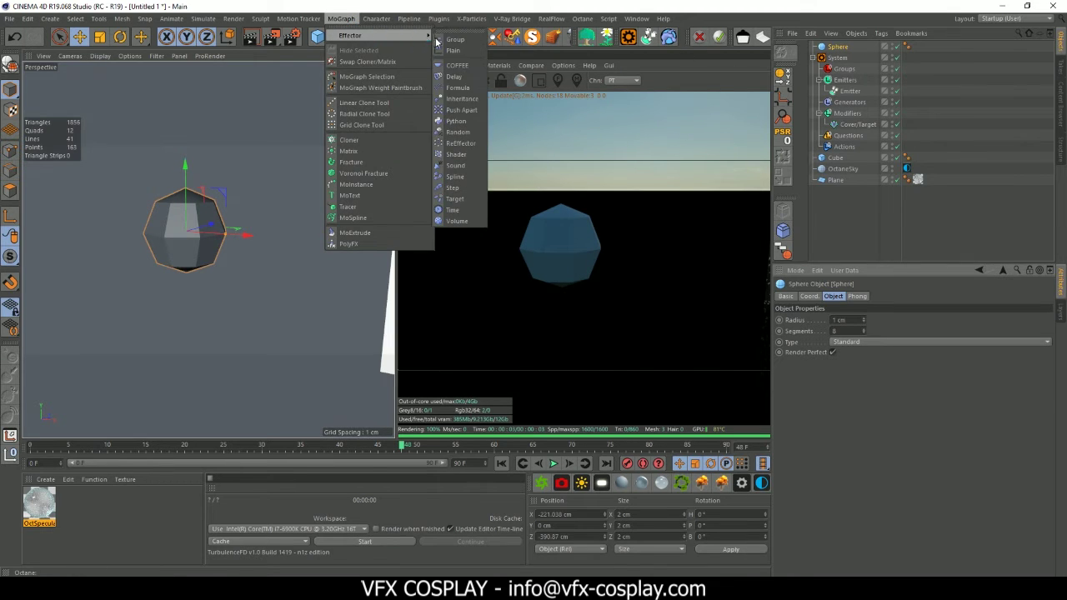
pyautogui.click(458, 133)
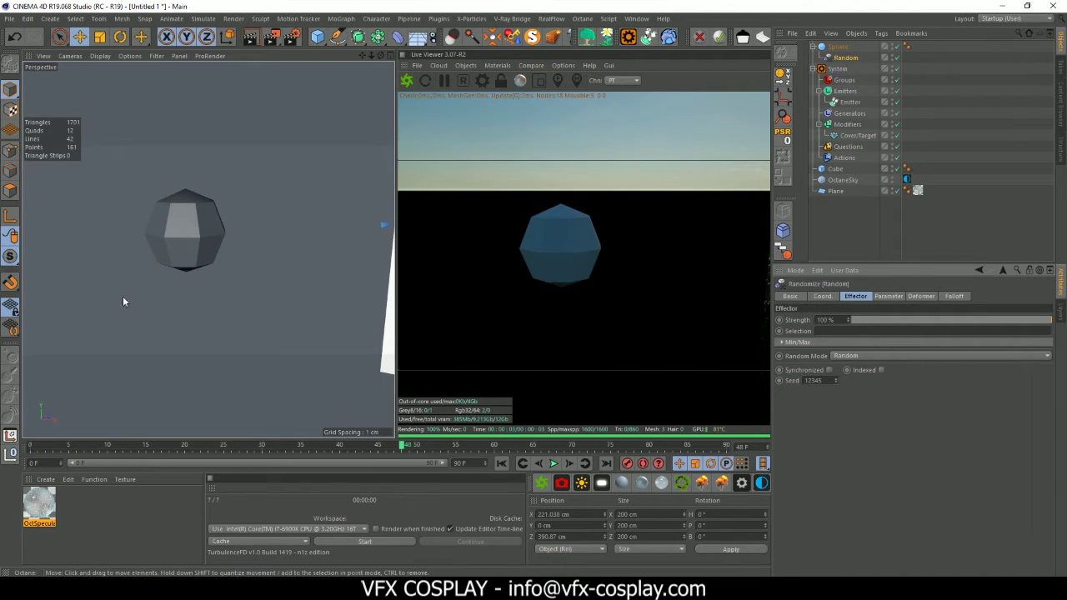
# - Set the Random effector's deformation to Point
pyautogui.click(891, 298)
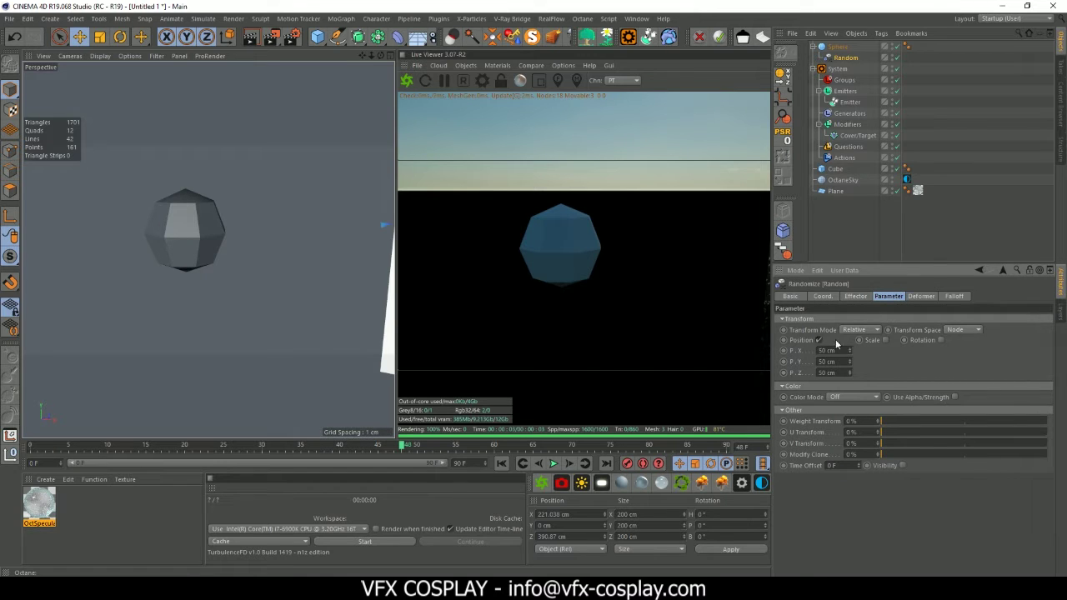
pyautogui.click(921, 296)
pyautogui.click(858, 320)
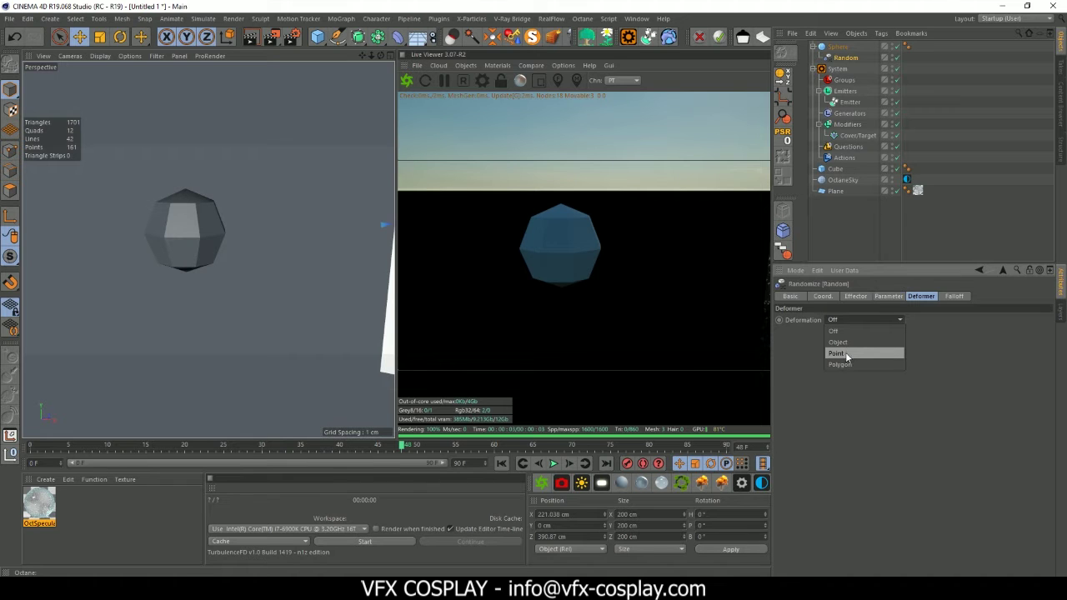
pyautogui.click(836, 353)
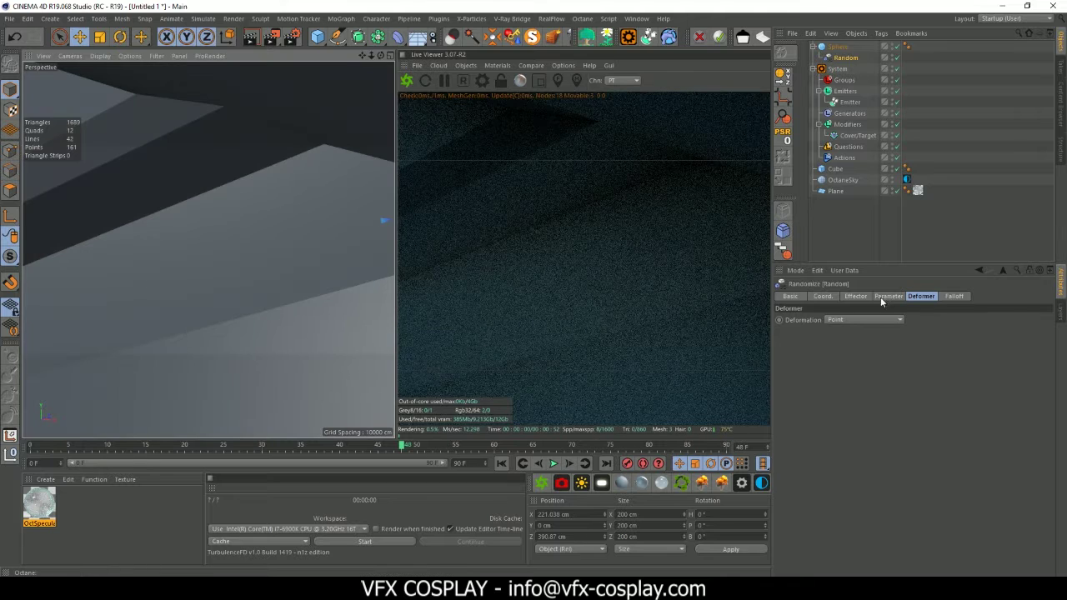
# - Set the Random effector's X, Y and Z position values to 0.5 cm and check the deformed sphere
pyautogui.click(884, 297)
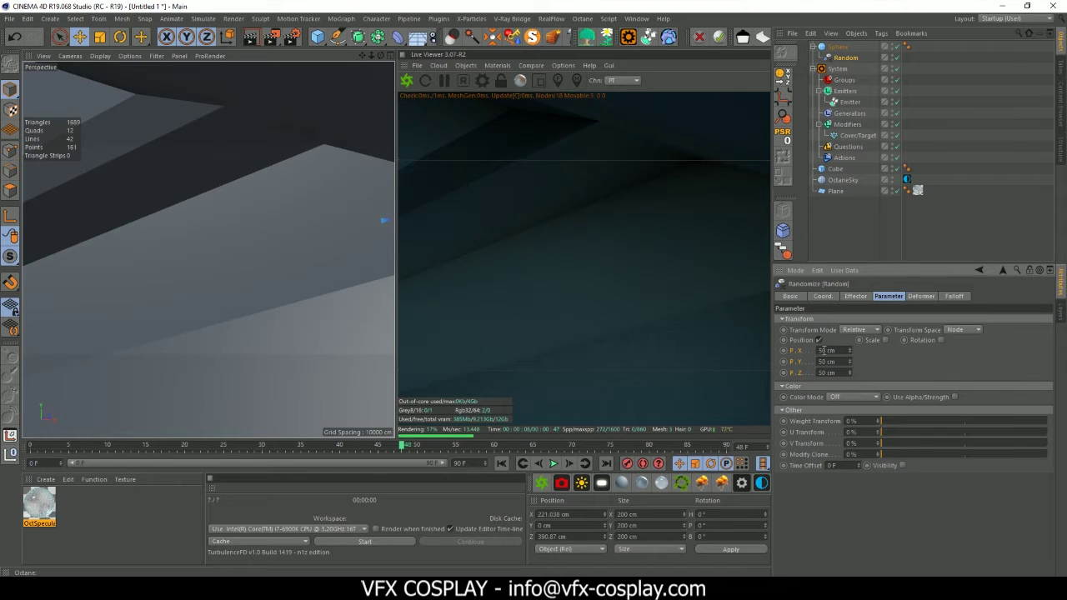
pyautogui.doubleClick(825, 350)
pyautogui.press('Return')
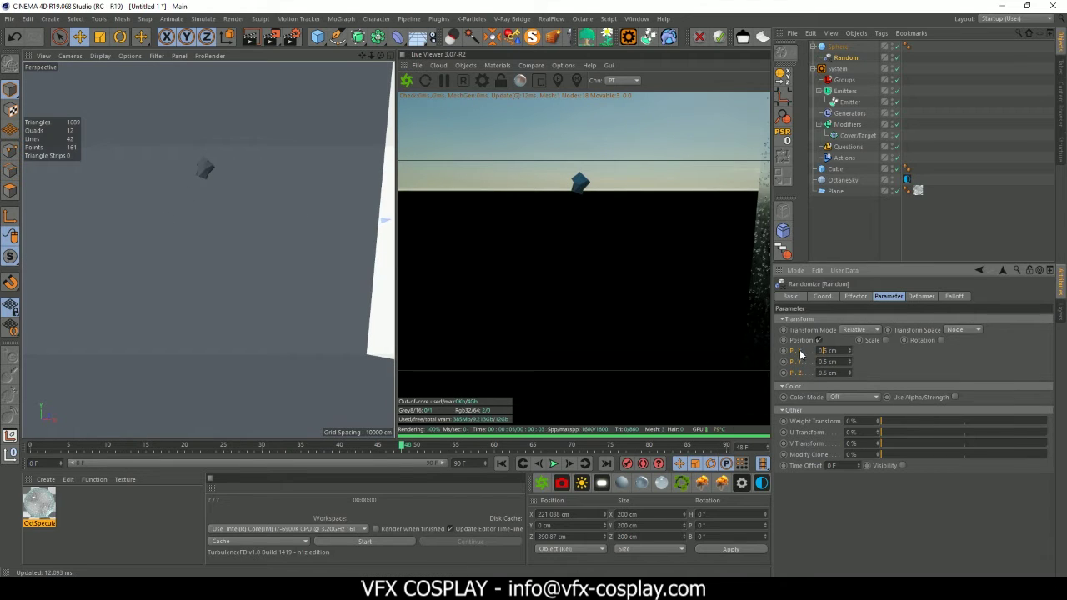
pyautogui.scroll(5, 193, 166)
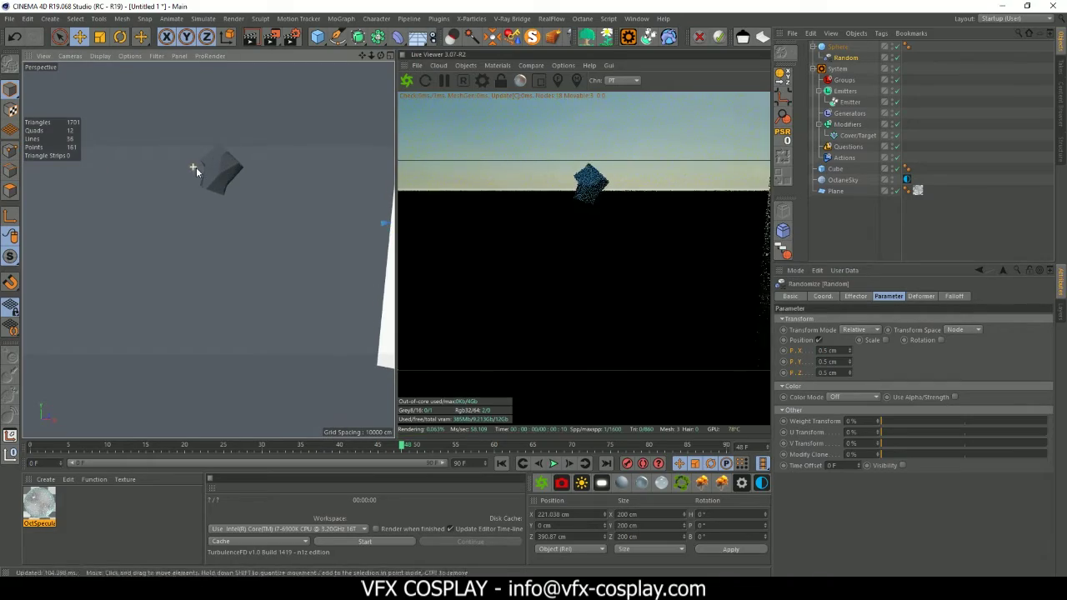
pyautogui.moveTo(380, 56); pyautogui.dragTo(208, 249)
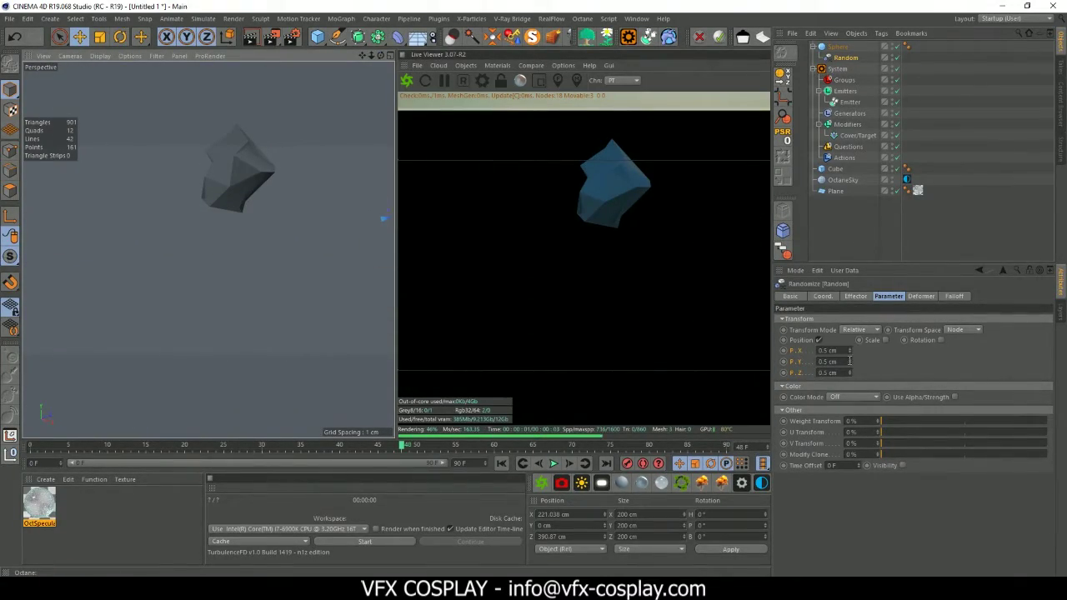
# - Set the Random effector's X, Y and Z position values to 0.1 cm
pyautogui.doubleClick(825, 350)
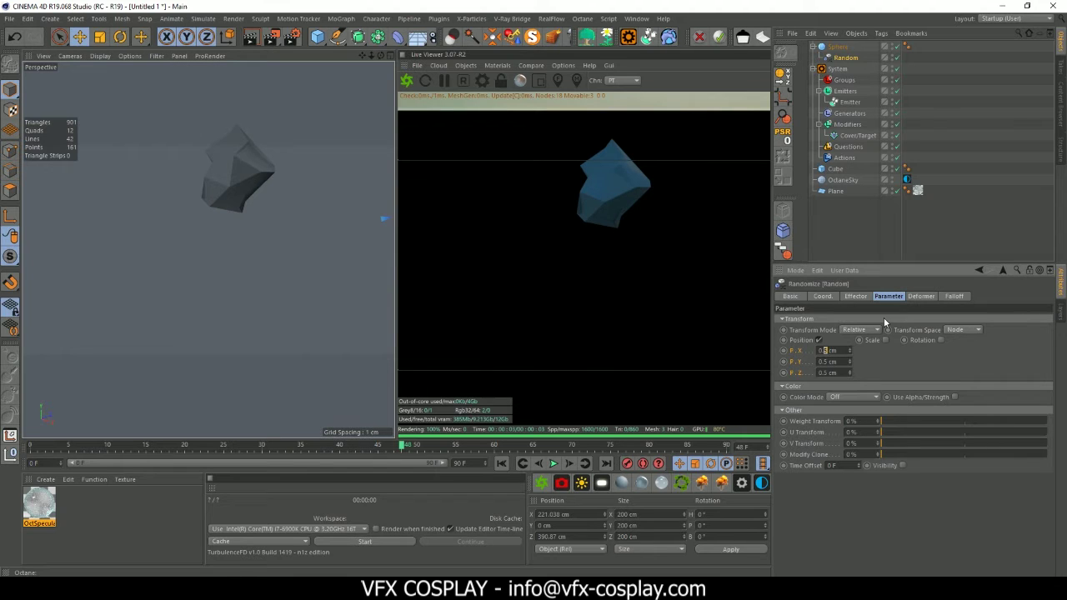
pyautogui.write('1')
pyautogui.press('Return')
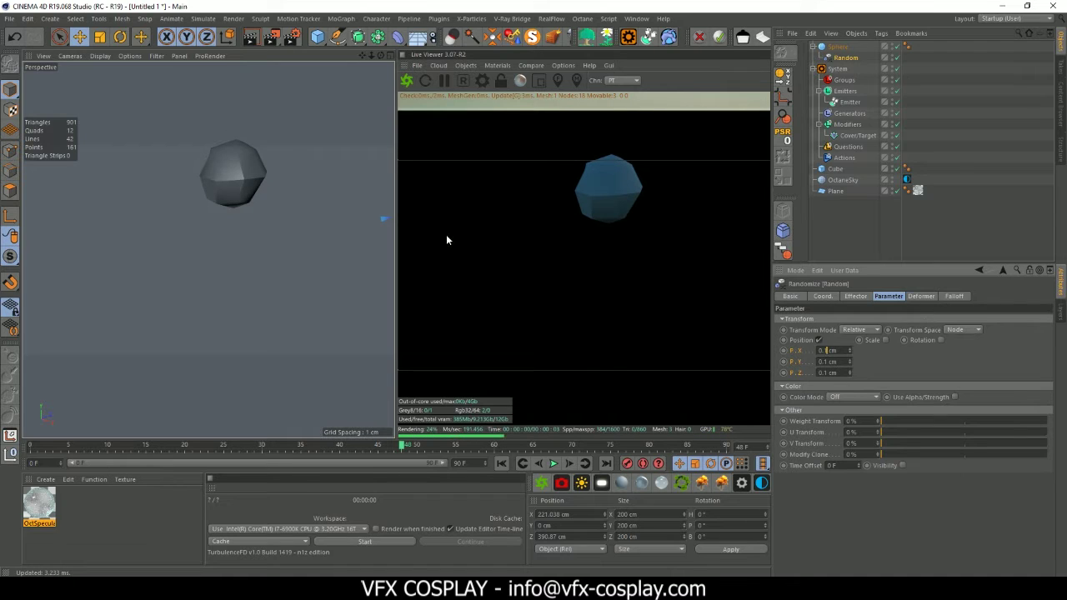
pyautogui.moveTo(381, 55); pyautogui.dragTo(377, 57)
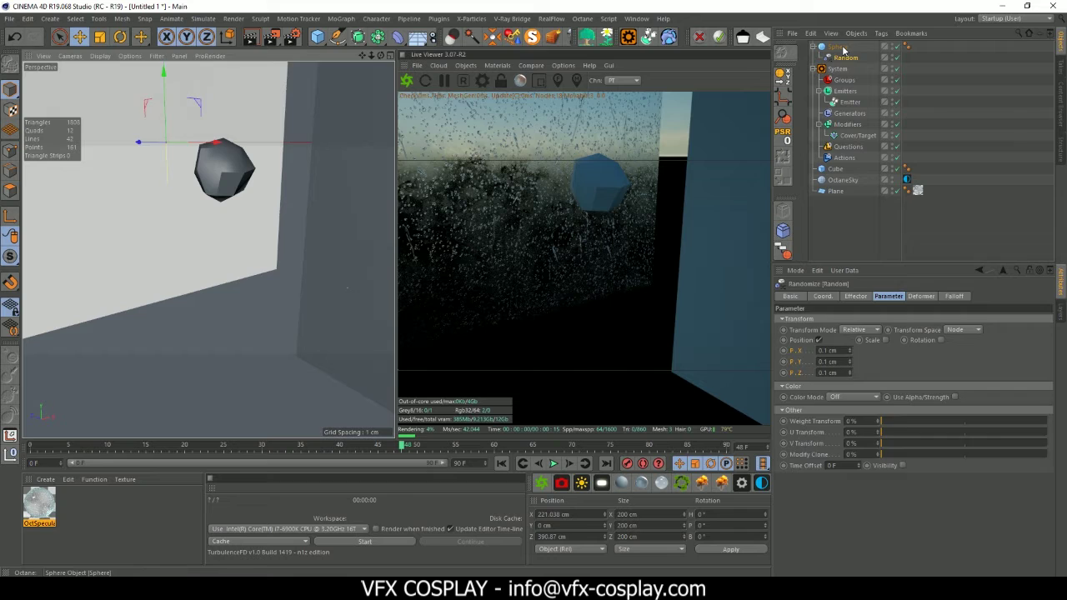
# - Try adding a Subdivision Surface as a child of the sphere, and undo it
pyautogui.click(840, 48)
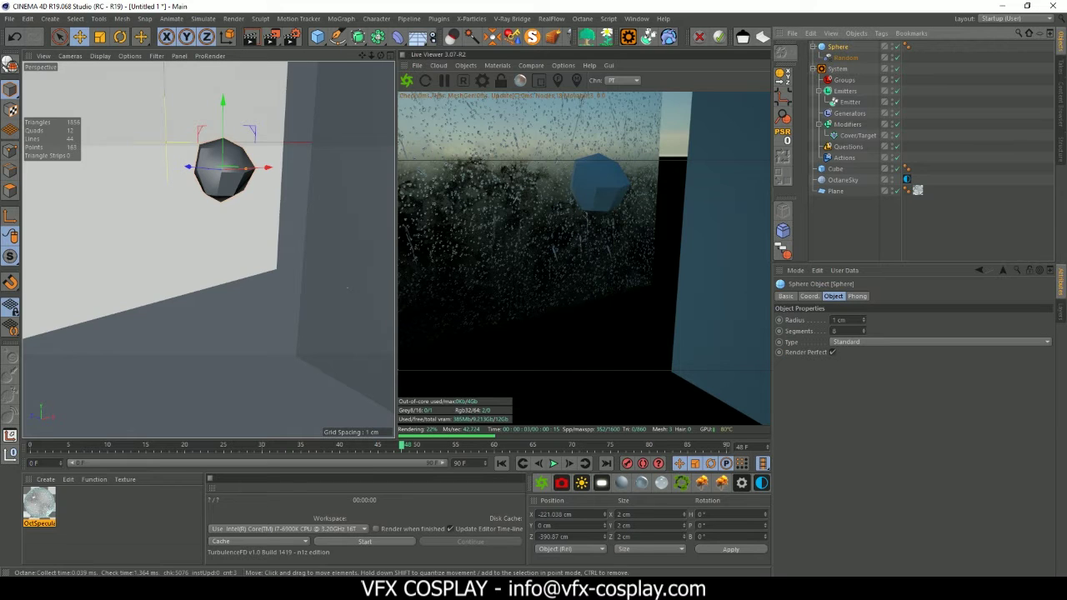
pyautogui.click(379, 39)
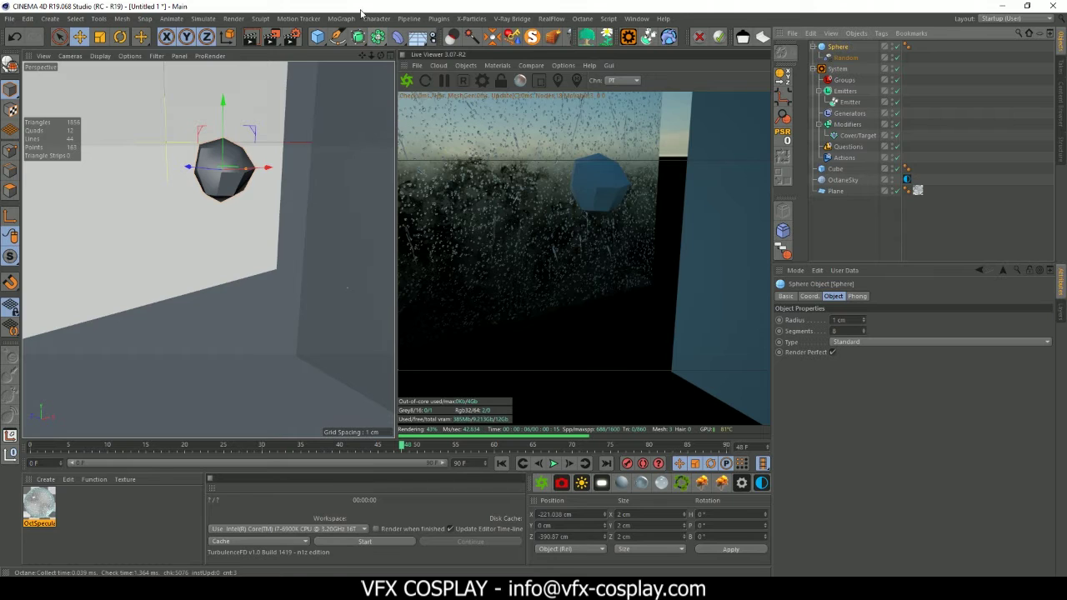
pyautogui.click(357, 36)
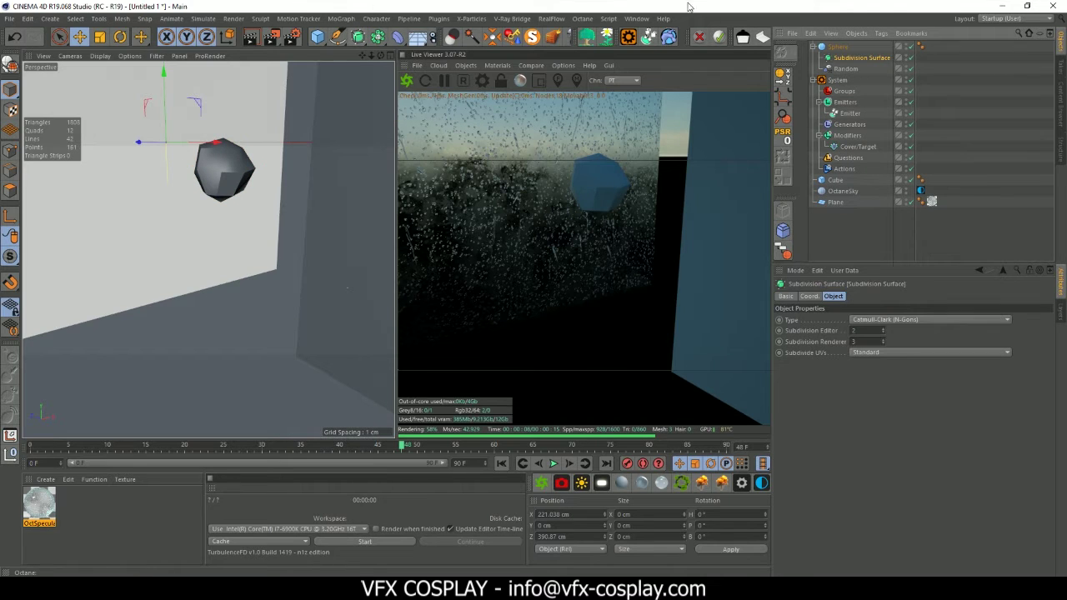
pyautogui.hotkey('ctrl', 'z')
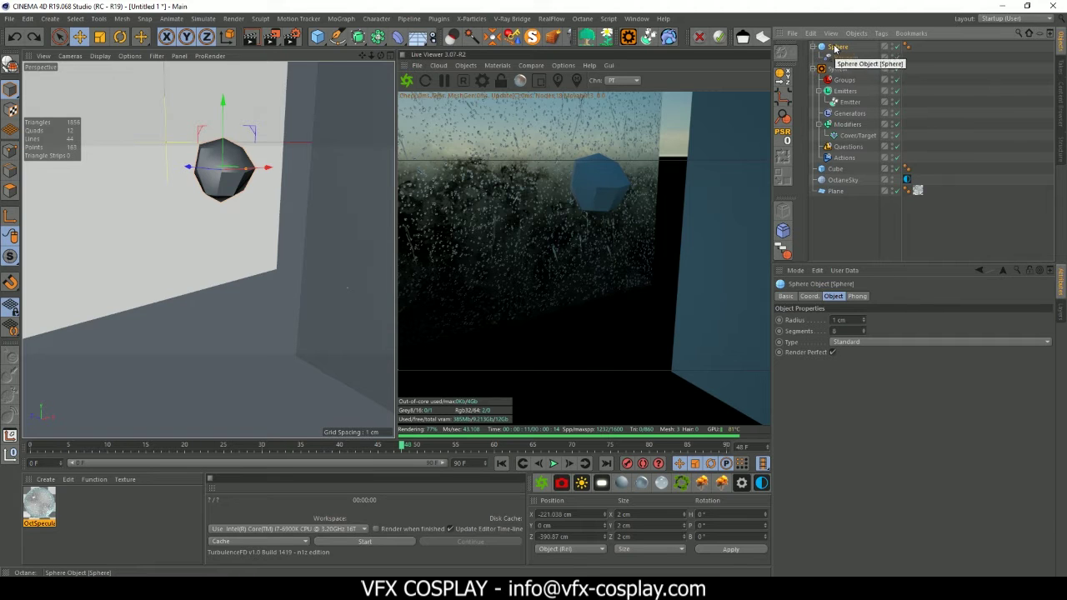
# - Add a Subdivision Surface as the parent of the sphere and select the sphere inside it
pyautogui.keyDown('alt'); pyautogui.click(358, 37); pyautogui.keyUp('alt')
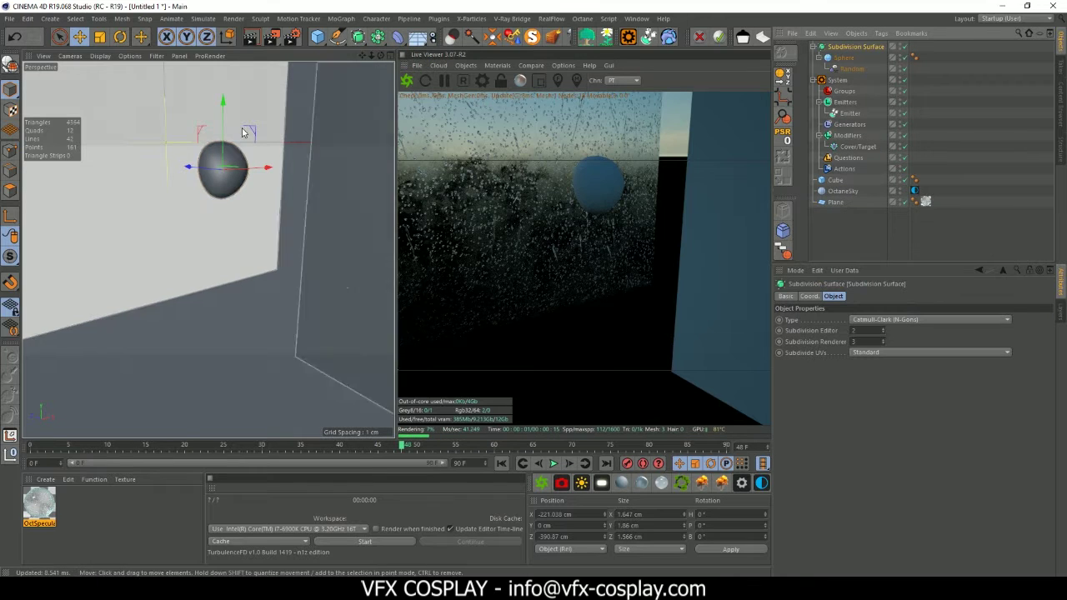
pyautogui.moveTo(381, 55); pyautogui.dragTo(208, 249)
pyautogui.click(859, 59)
pyautogui.click(850, 59)
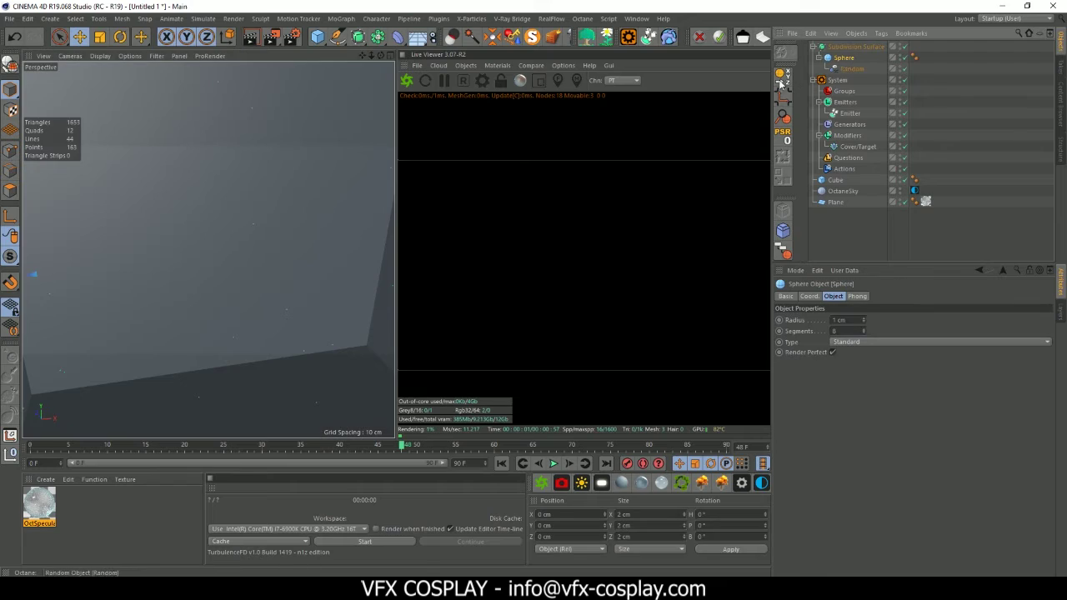
# - Examine the smoothed droplet sphere up close in front of the plane, in both the viewport and the live render
pyautogui.scroll(-8, 277, 209)
pyautogui.scroll(3, 110, 233)
pyautogui.scroll(3, 133, 254)
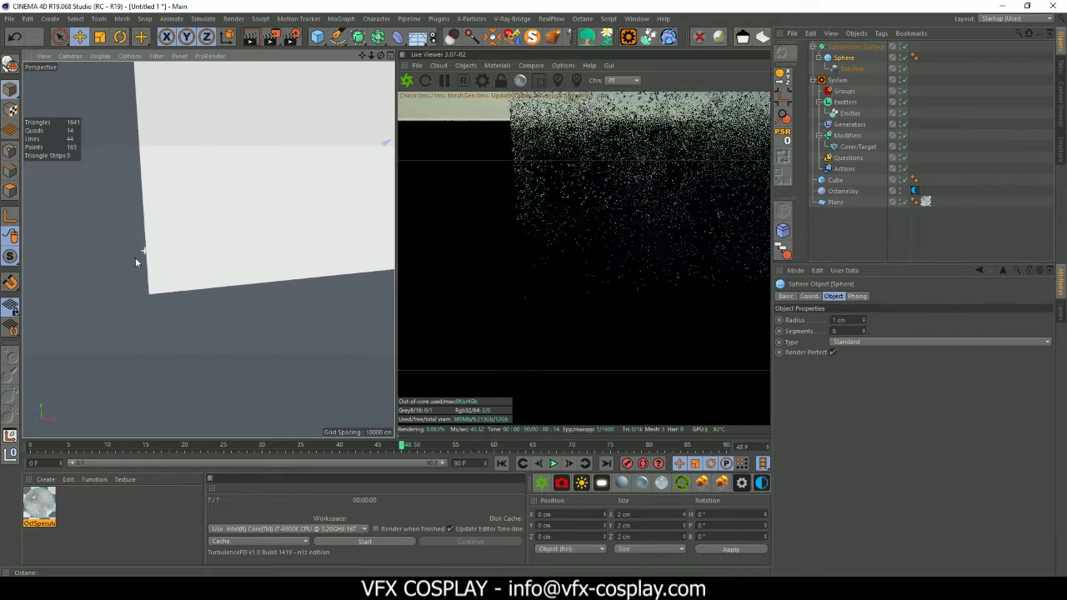
pyautogui.scroll(-4, 124, 205)
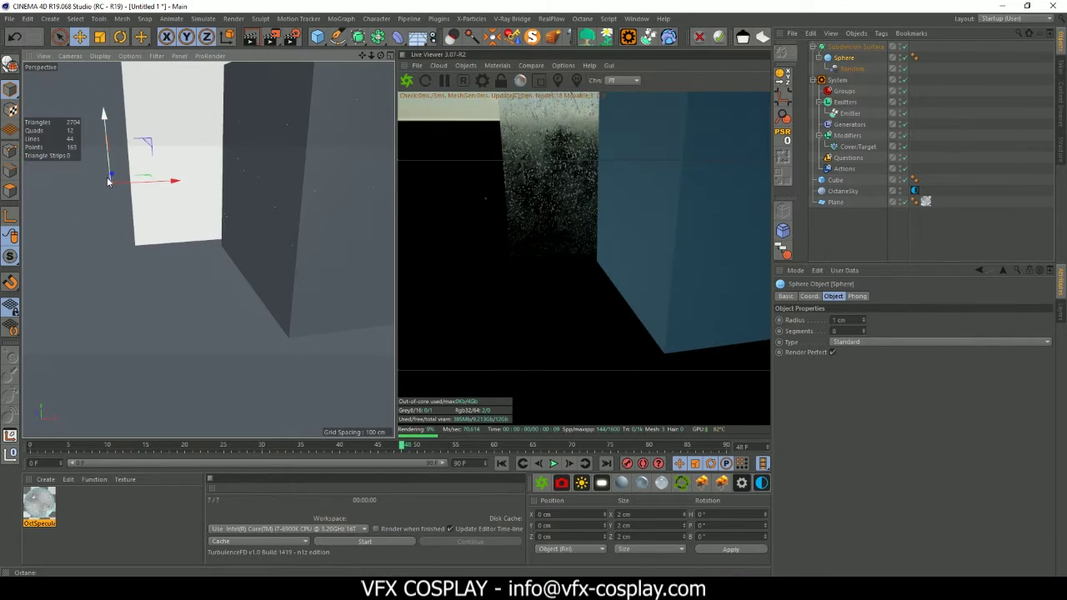
pyautogui.scroll(-5, 119, 193)
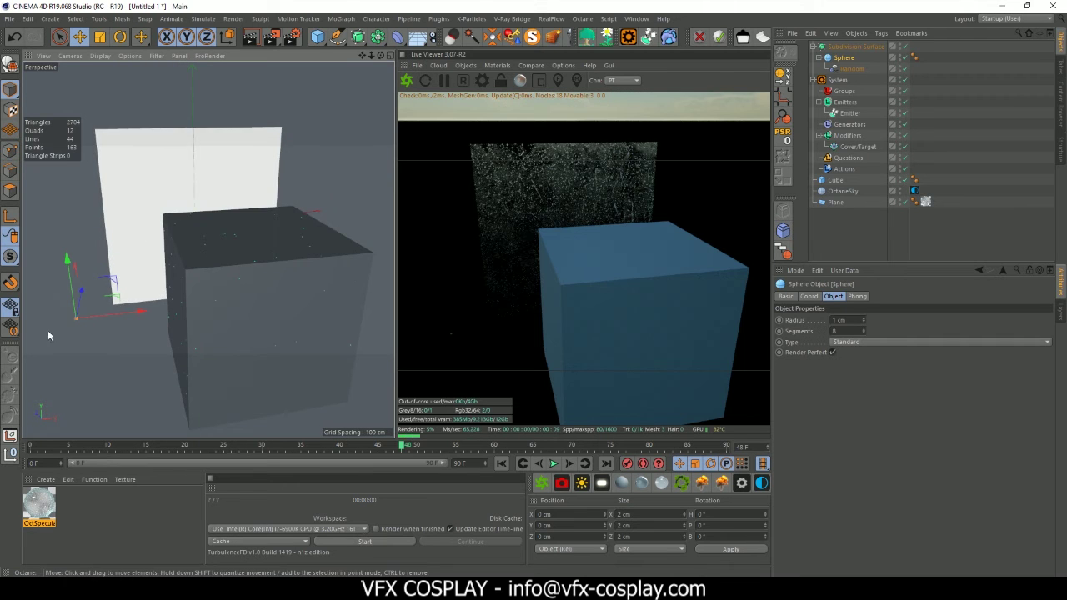
pyautogui.scroll(5, 159, 267)
pyautogui.scroll(2, 263, 228)
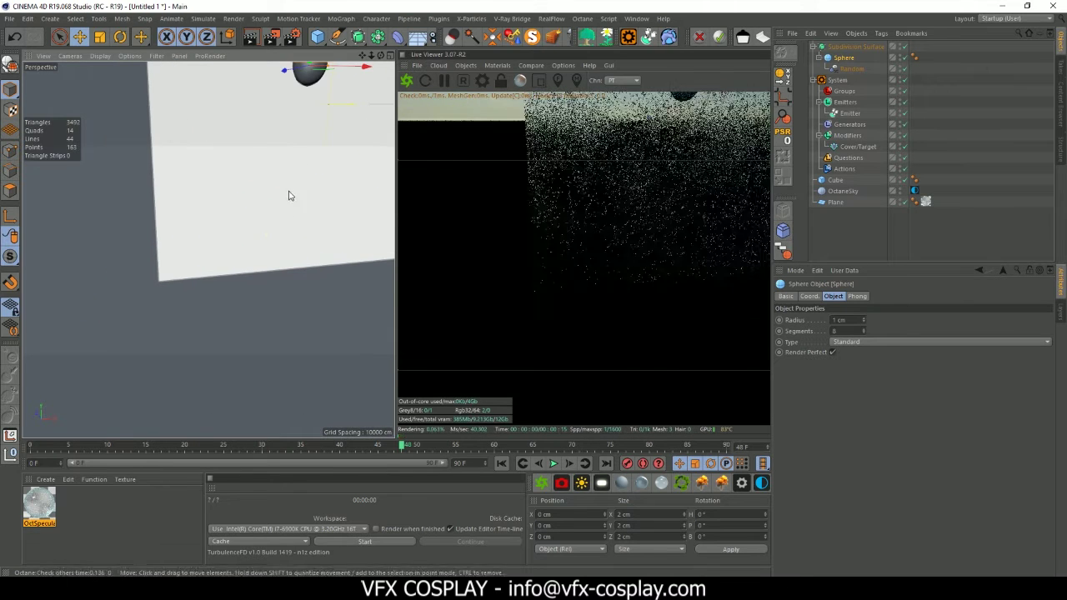
pyautogui.moveTo(361, 55); pyautogui.dragTo(444, 76)
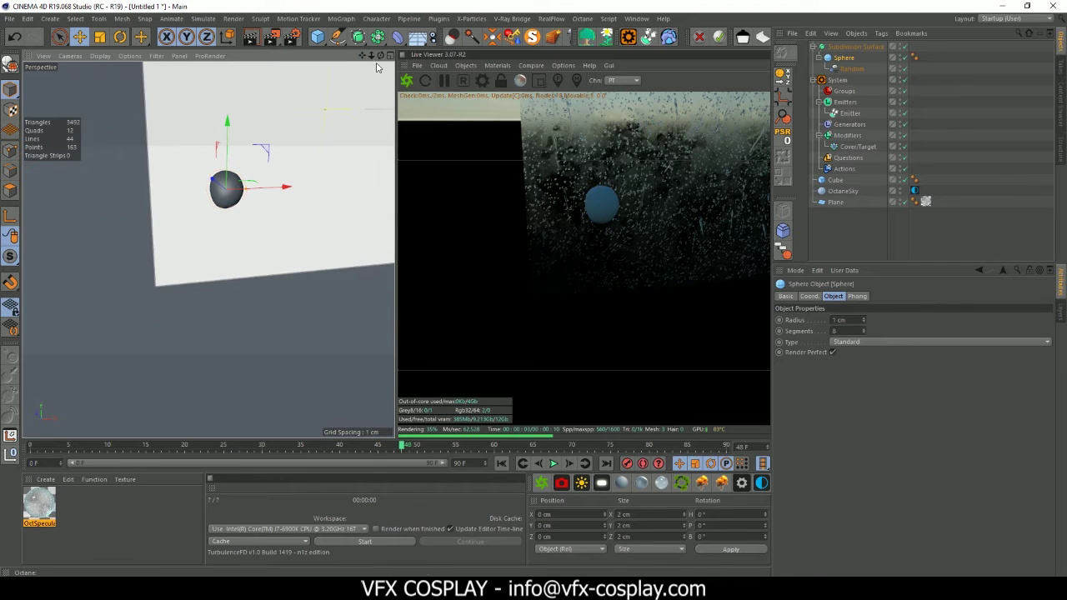
pyautogui.moveTo(362, 56); pyautogui.dragTo(292, 97)
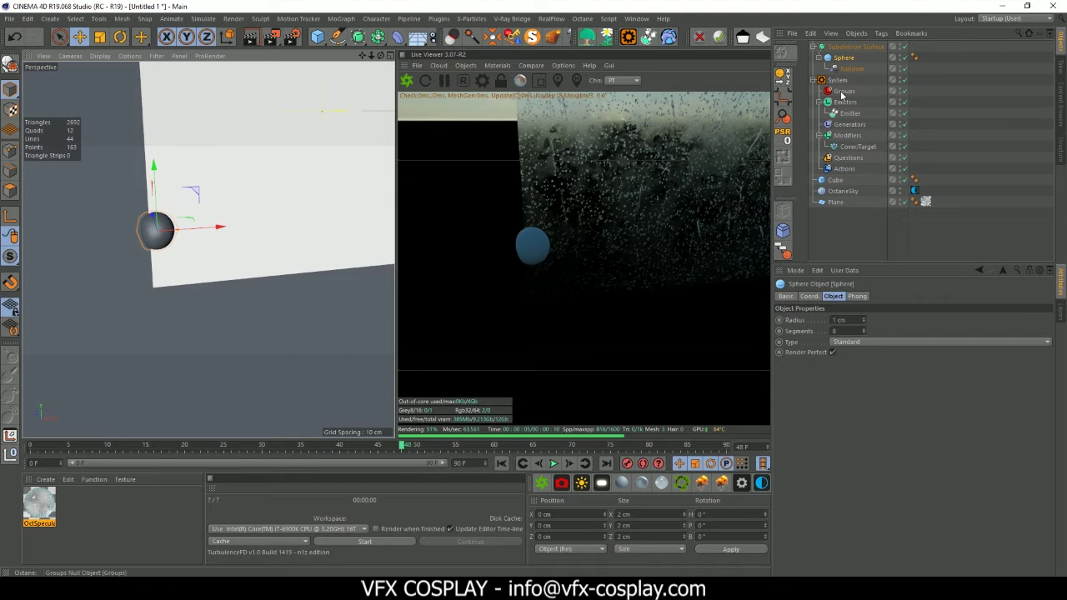
# - Convert the Subdivision Surface with its deformed sphere into an editable polygon object
pyautogui.click(836, 49)
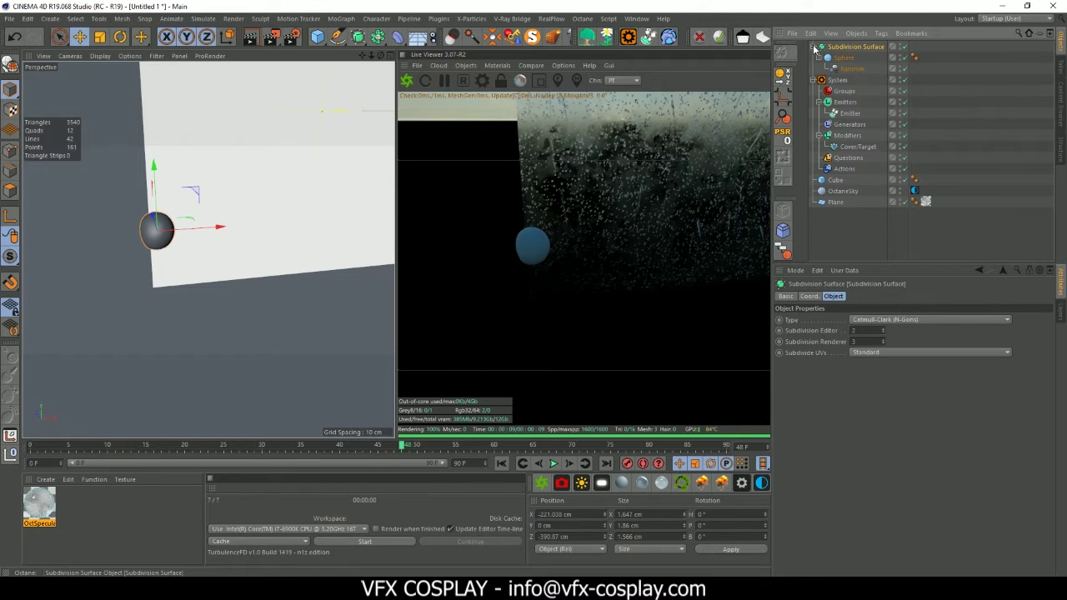
pyautogui.click(814, 46)
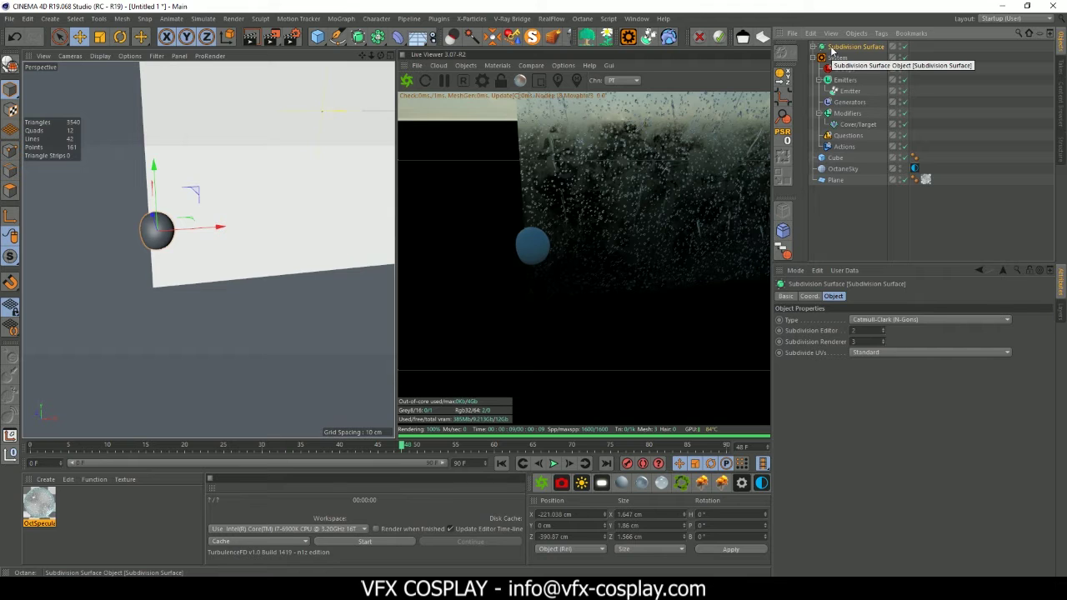
pyautogui.press('c')
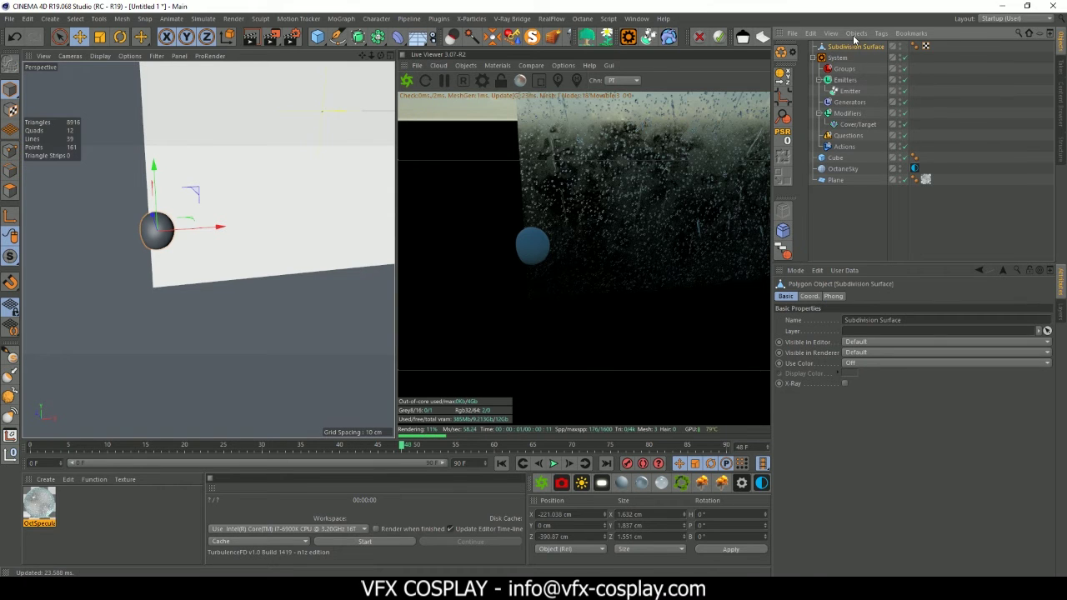
# - Add a Generator object to the X-Particles System, undoing the extra Emitter added by mistake
pyautogui.click(854, 35)
pyautogui.click(835, 48)
pyautogui.click(843, 58)
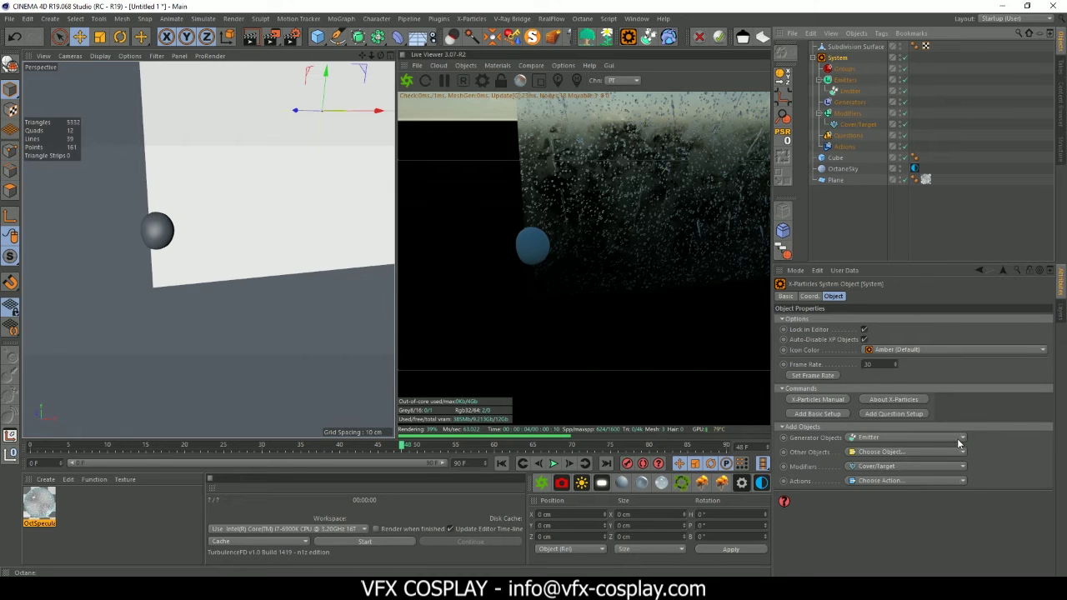
pyautogui.click(959, 442)
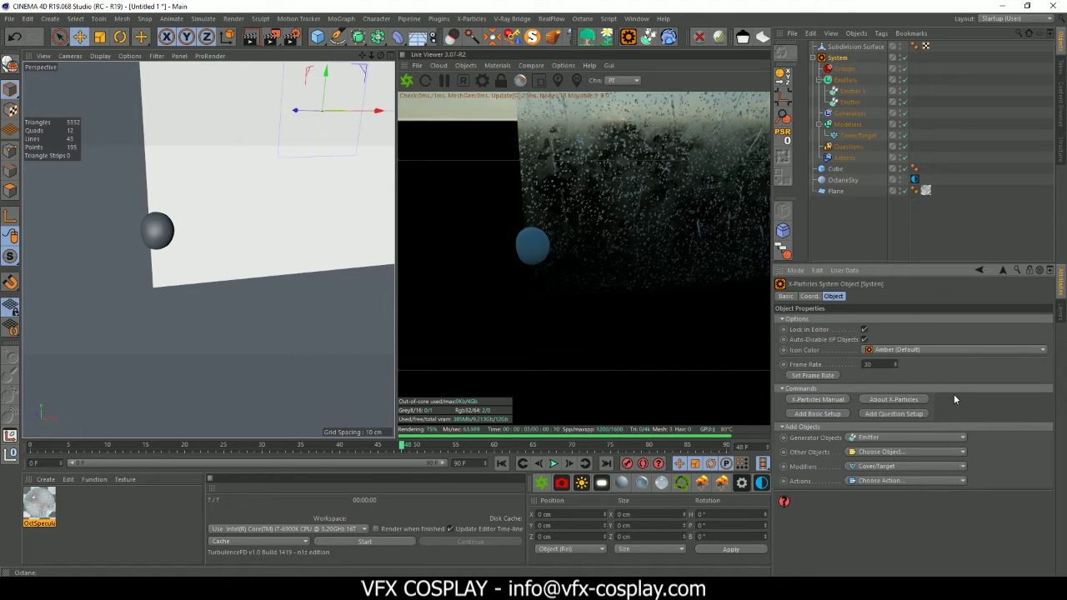
pyautogui.hotkey('ctrl', 'z')
pyautogui.click(962, 436)
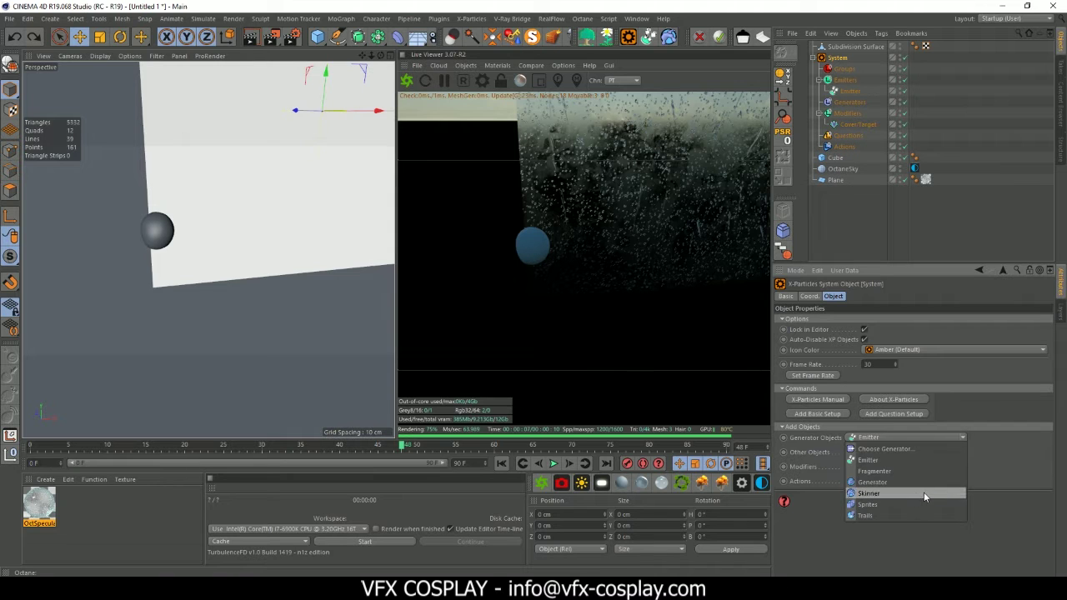
pyautogui.click(905, 482)
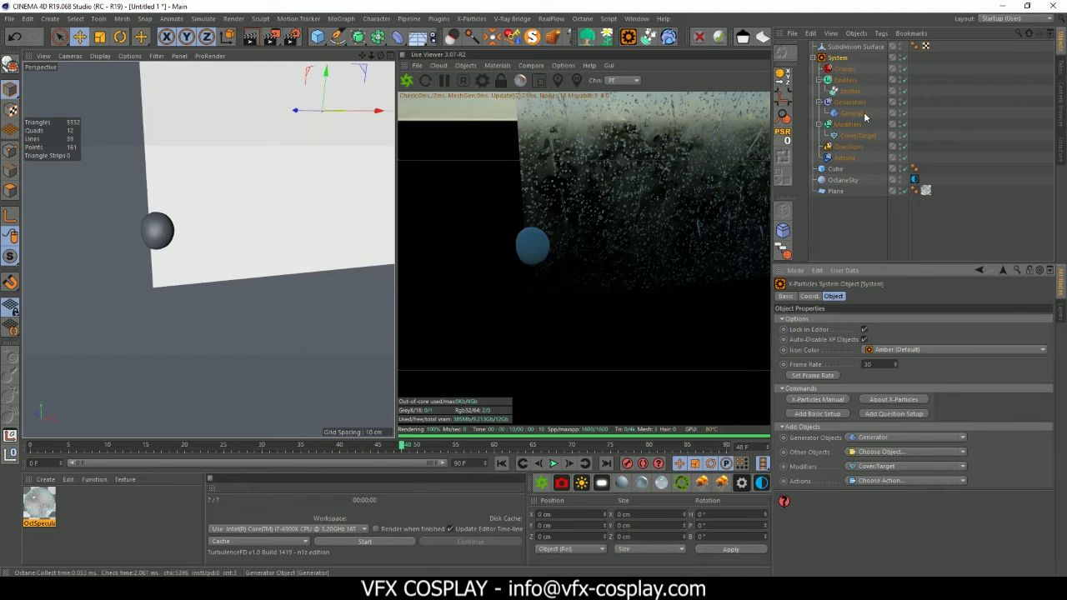
# - Rename the converted droplet object as Drop and make it a child of the Generator
pyautogui.click(841, 47)
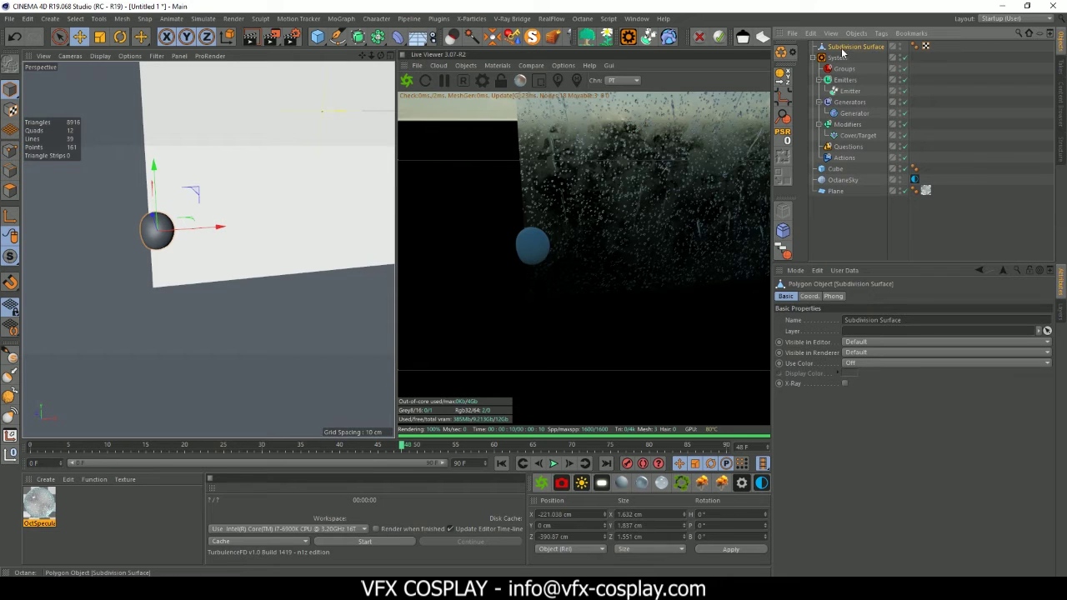
pyautogui.doubleClick(842, 48)
pyautogui.write('S')
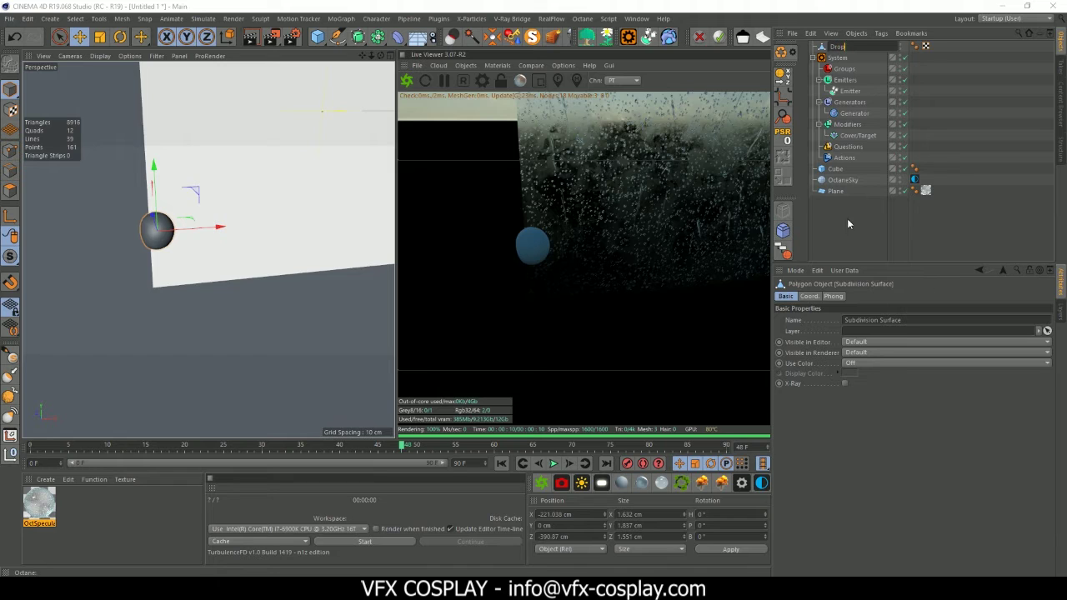
pyautogui.write('rop')
pyautogui.press('Return')
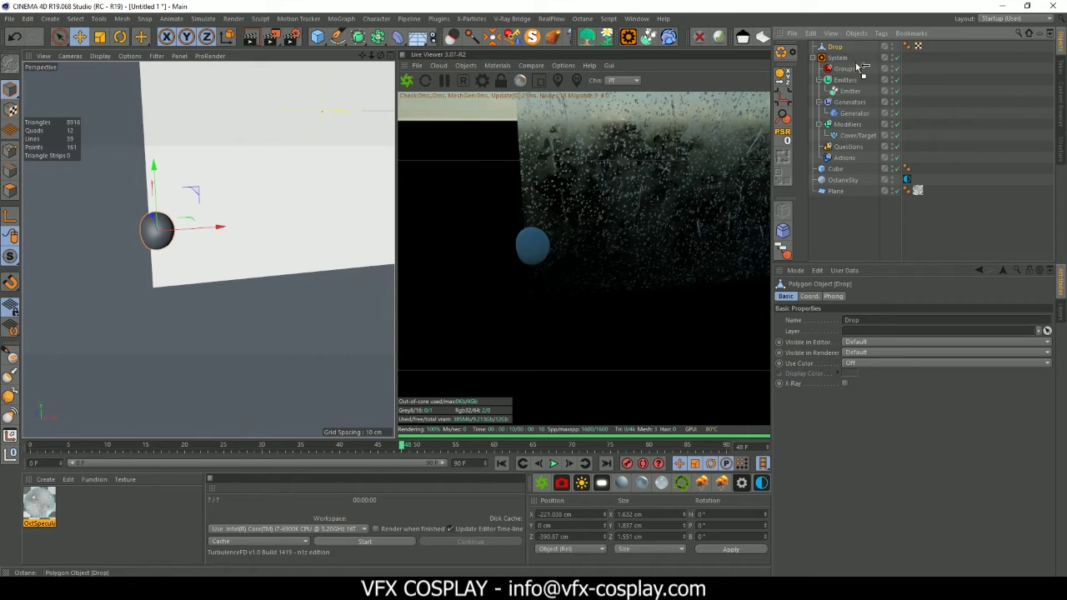
pyautogui.moveTo(864, 112); pyautogui.dragTo(862, 113)
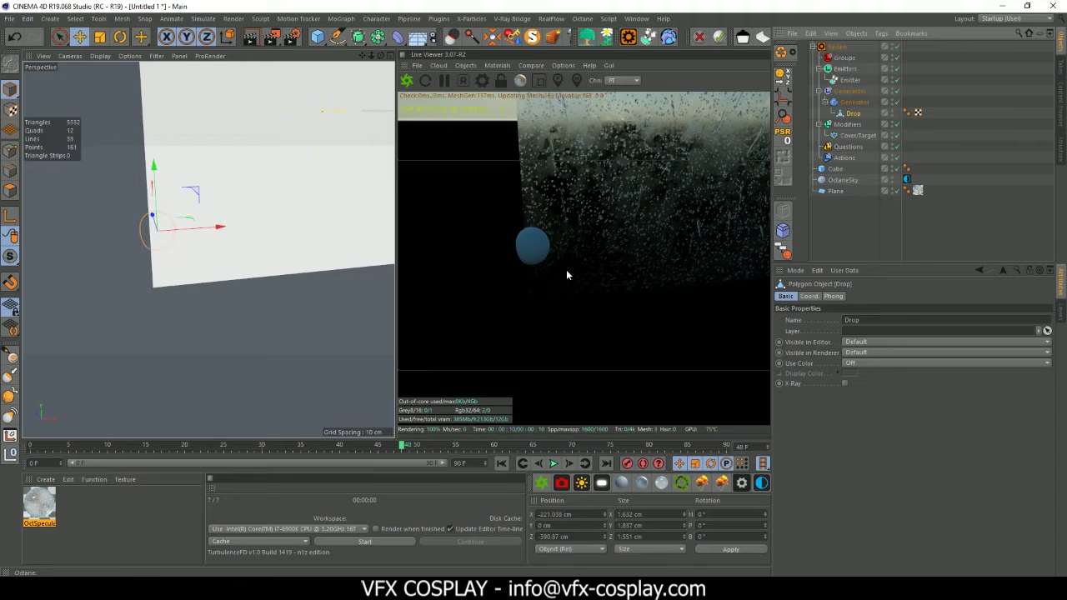
# - Check the drops spread over the cube's faces and set the Emitter's birthrate to 200
pyautogui.scroll(-10, 281, 185)
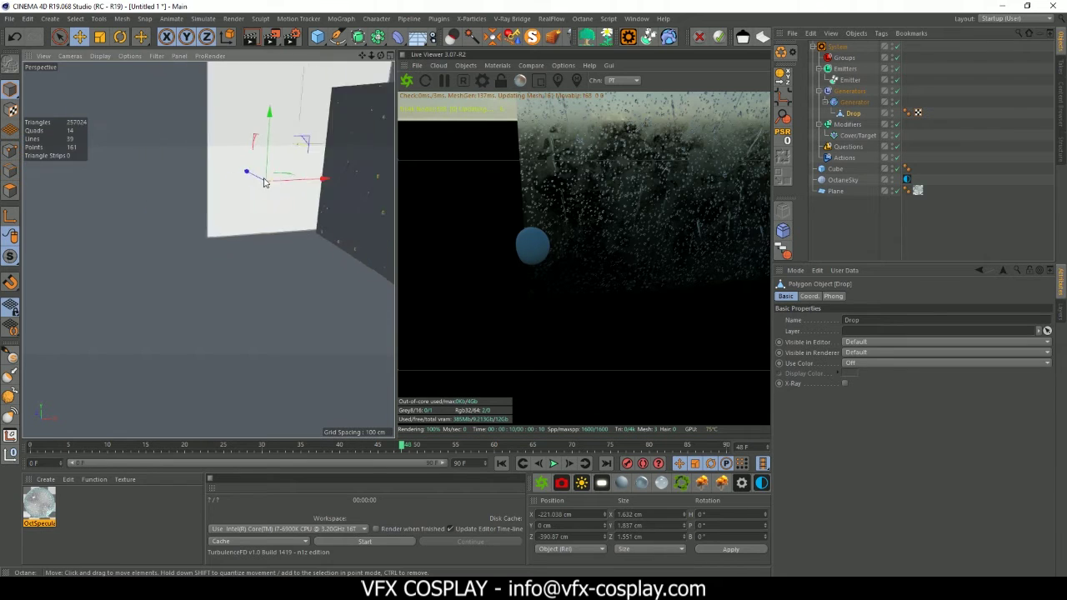
pyautogui.scroll(8, 320, 154)
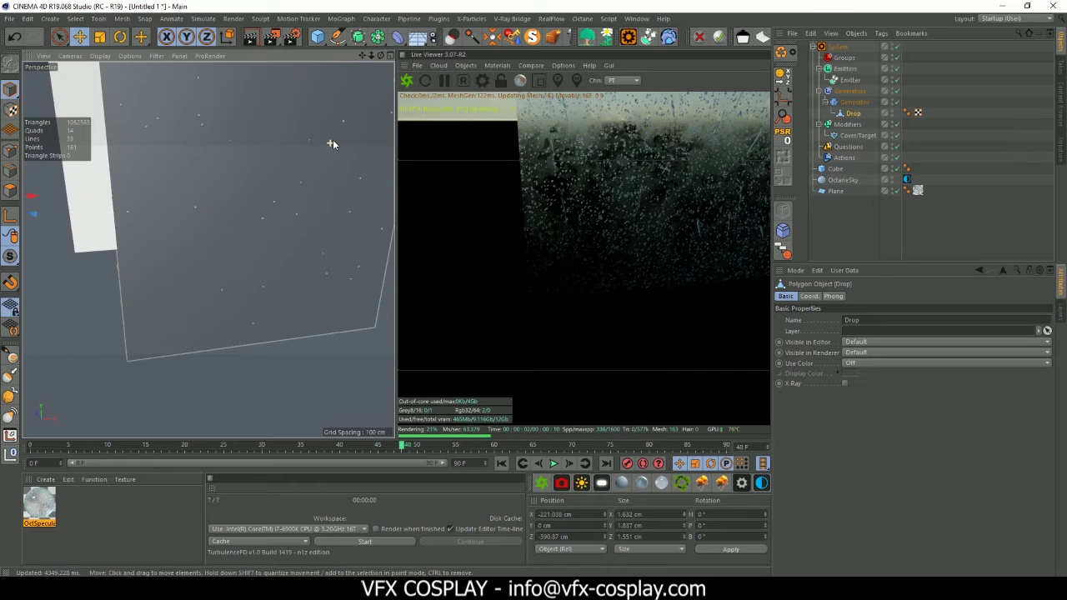
pyautogui.scroll(3, 338, 137)
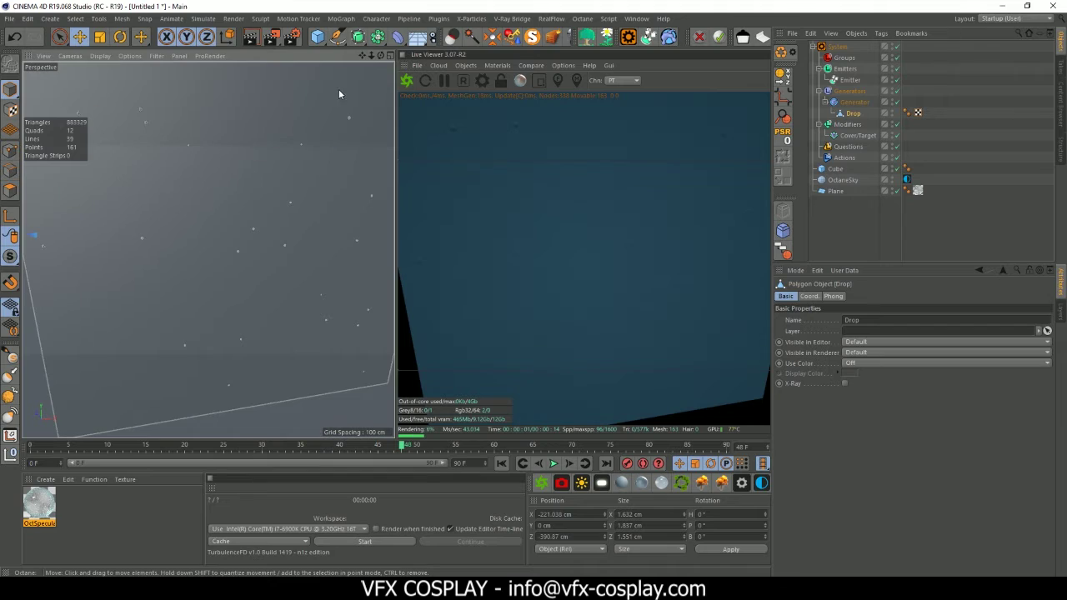
pyautogui.moveTo(381, 56); pyautogui.dragTo(534, 60)
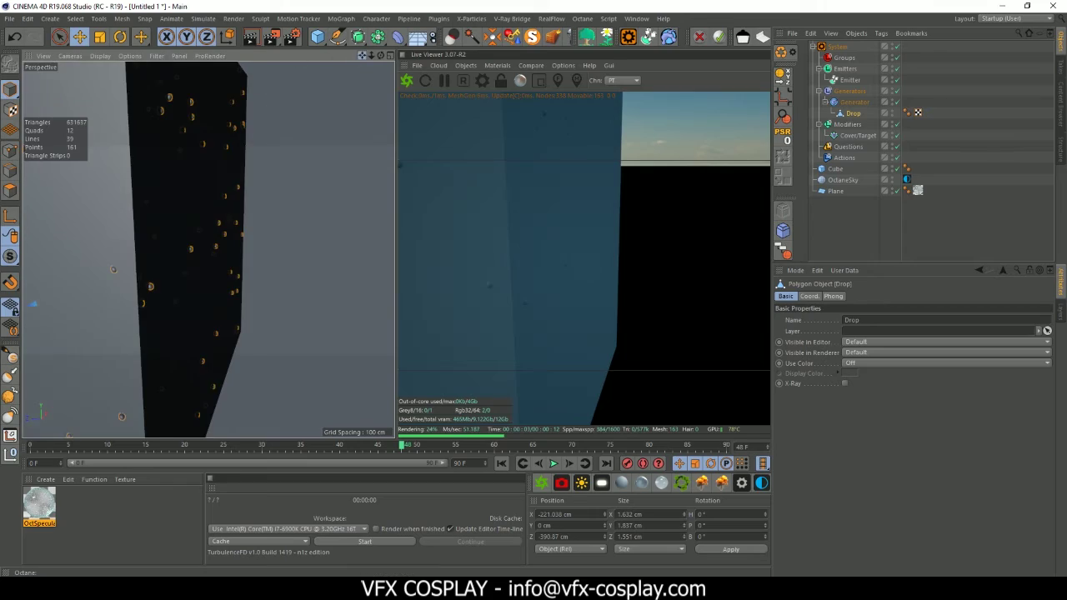
pyautogui.moveTo(361, 56); pyautogui.dragTo(550, 115)
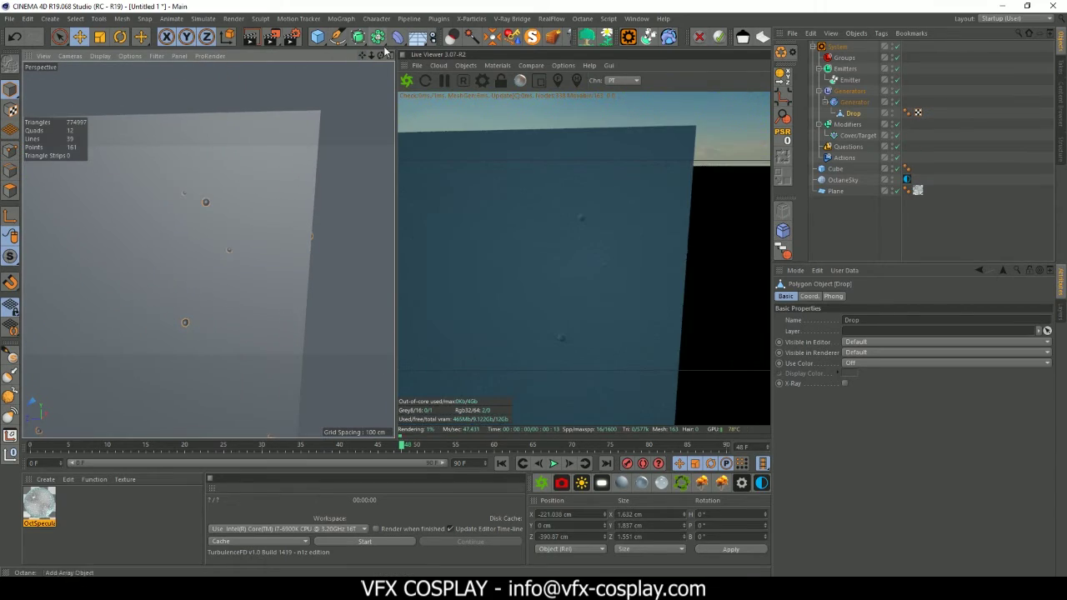
pyautogui.moveTo(381, 55); pyautogui.dragTo(258, 63)
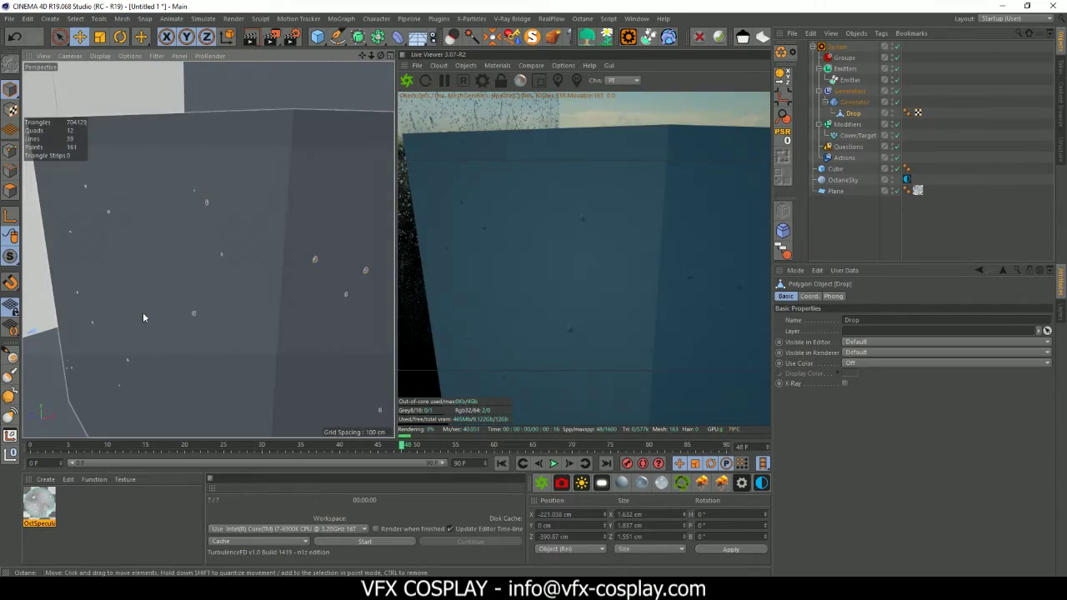
pyautogui.click(849, 80)
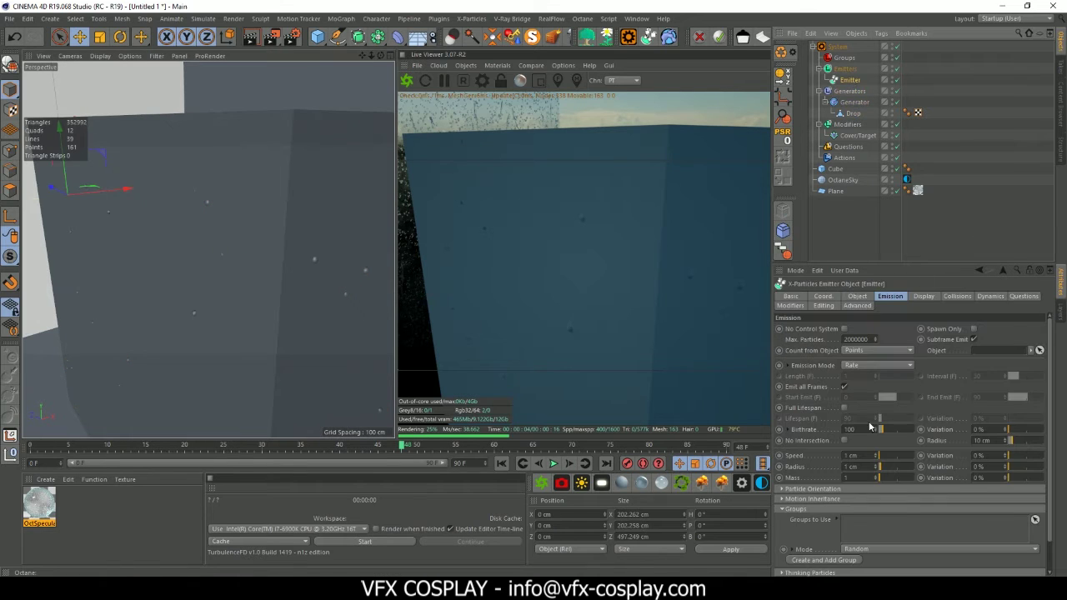
pyautogui.click(859, 430)
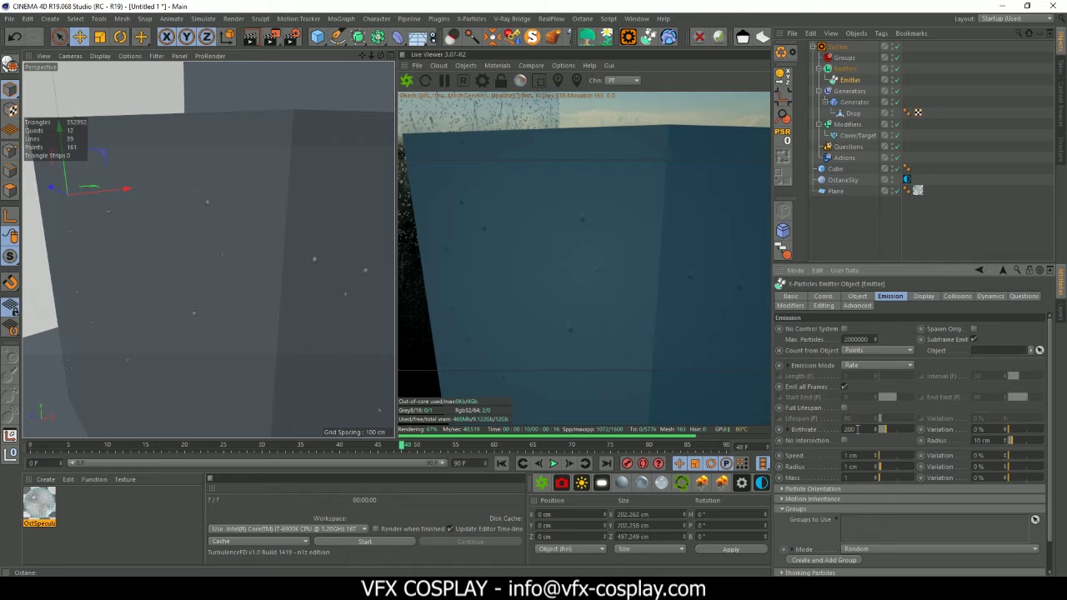
# - Replay the particle simulation from the first frame, stop it at frame 43 and check the drops on the cube
pyautogui.click(552, 463)
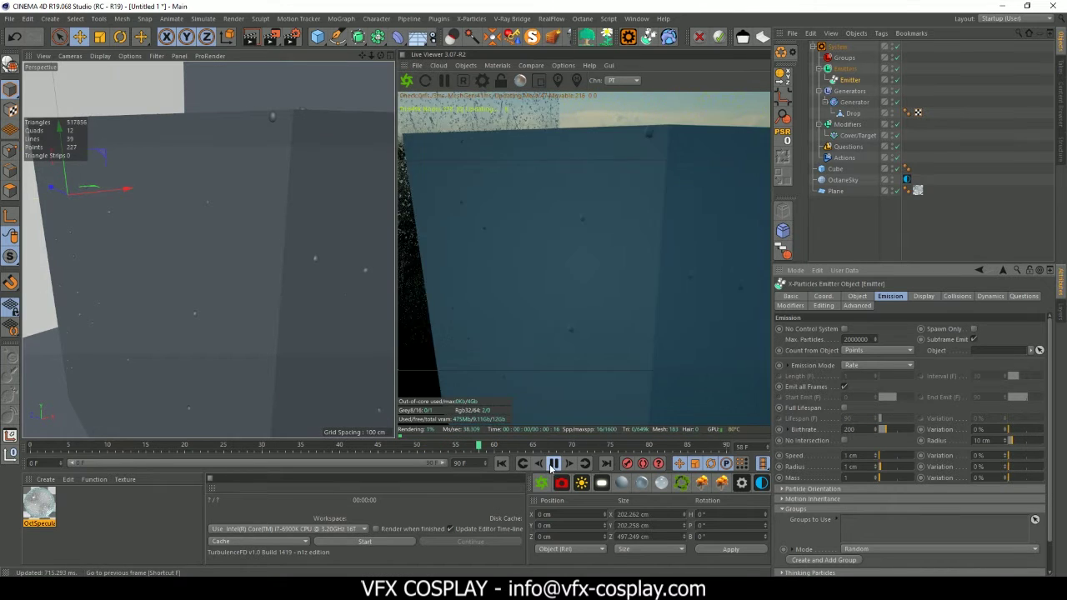
pyautogui.click(501, 464)
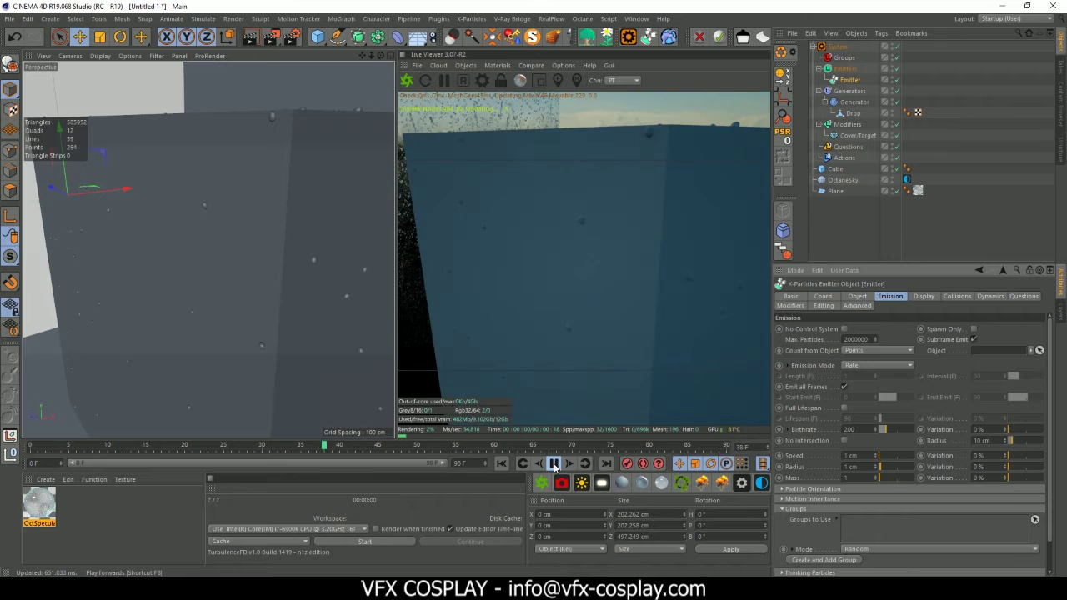
pyautogui.click(554, 464)
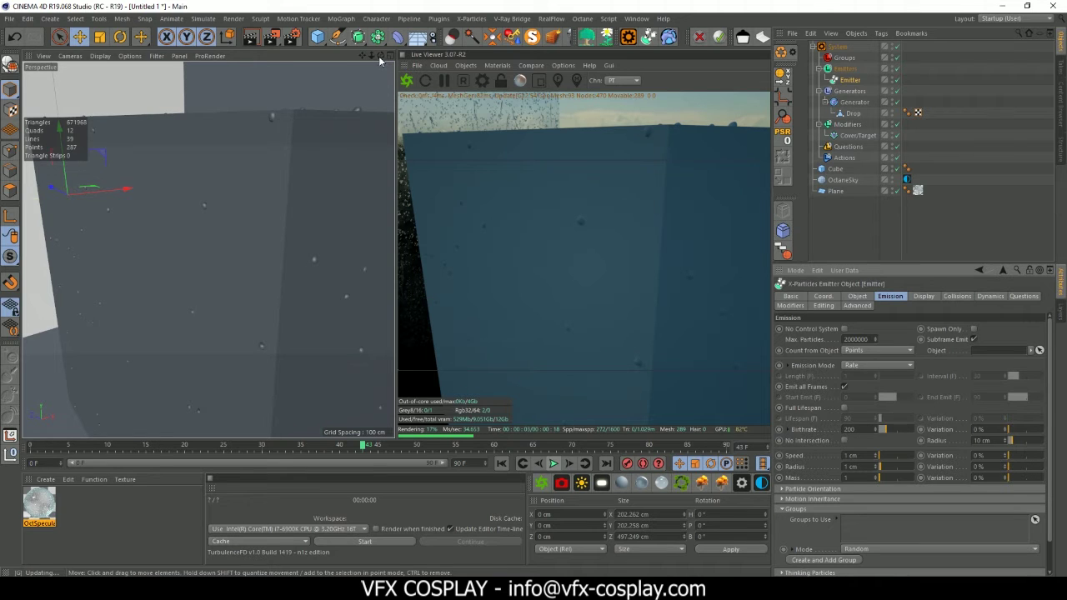
pyautogui.moveTo(380, 56); pyautogui.dragTo(413, 65)
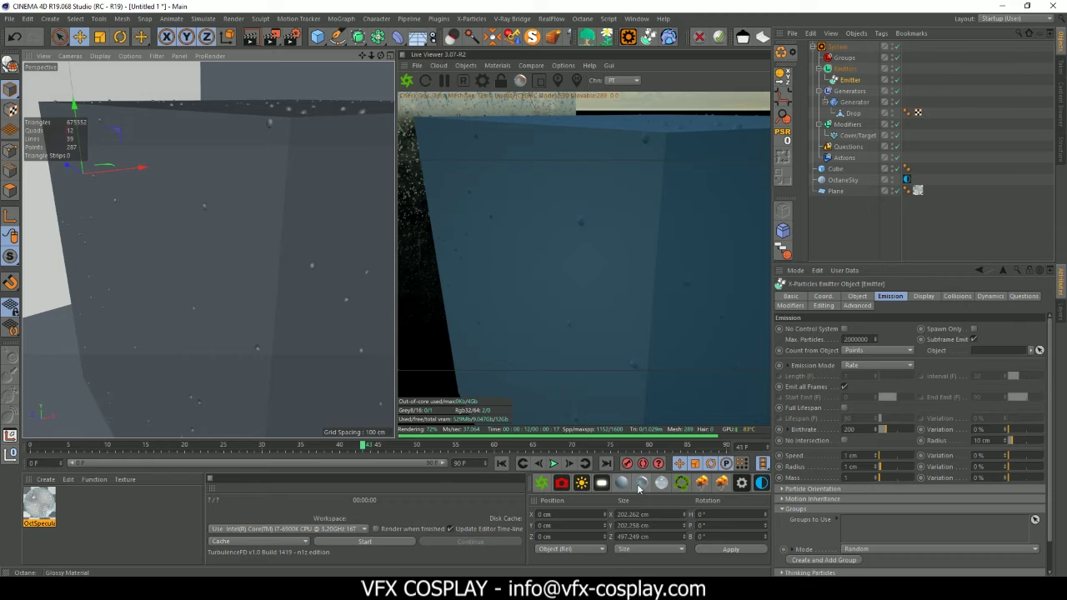
# - Duplicate the OctSpecular material and rename the copy as Drop Window
pyautogui.click(39, 504)
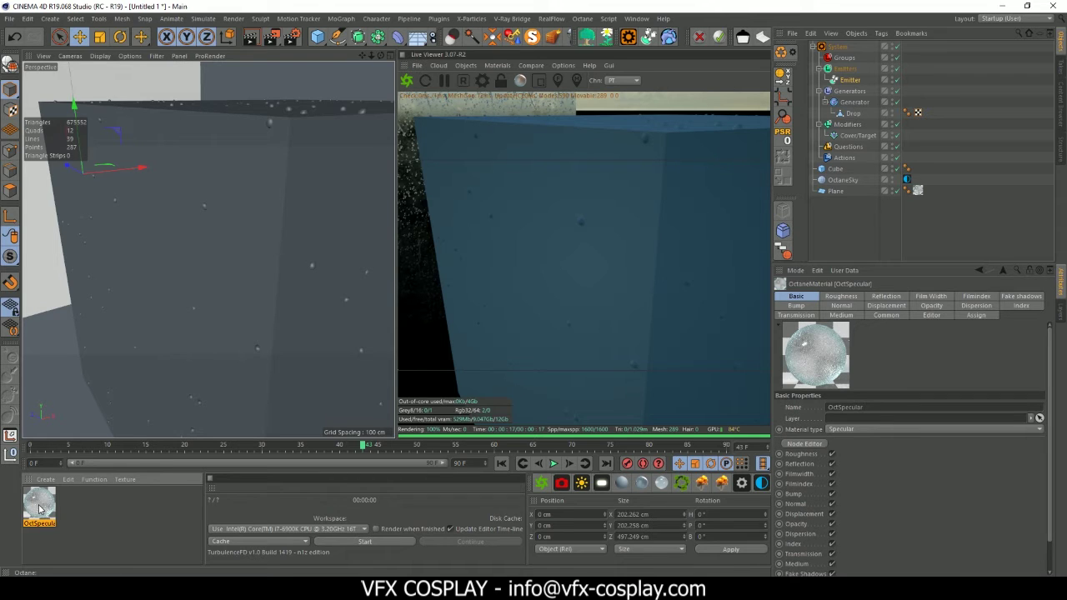
pyautogui.keyDown('ctrl'); pyautogui.moveTo(39, 505); pyautogui.dragTo(66, 522); pyautogui.keyUp('ctrl')
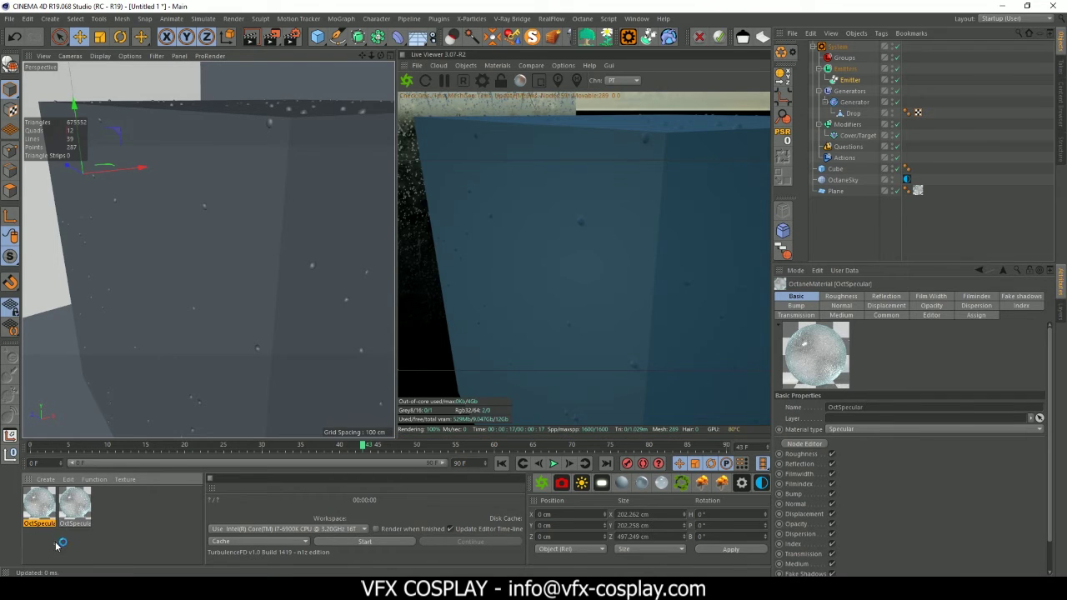
pyautogui.click(56, 540)
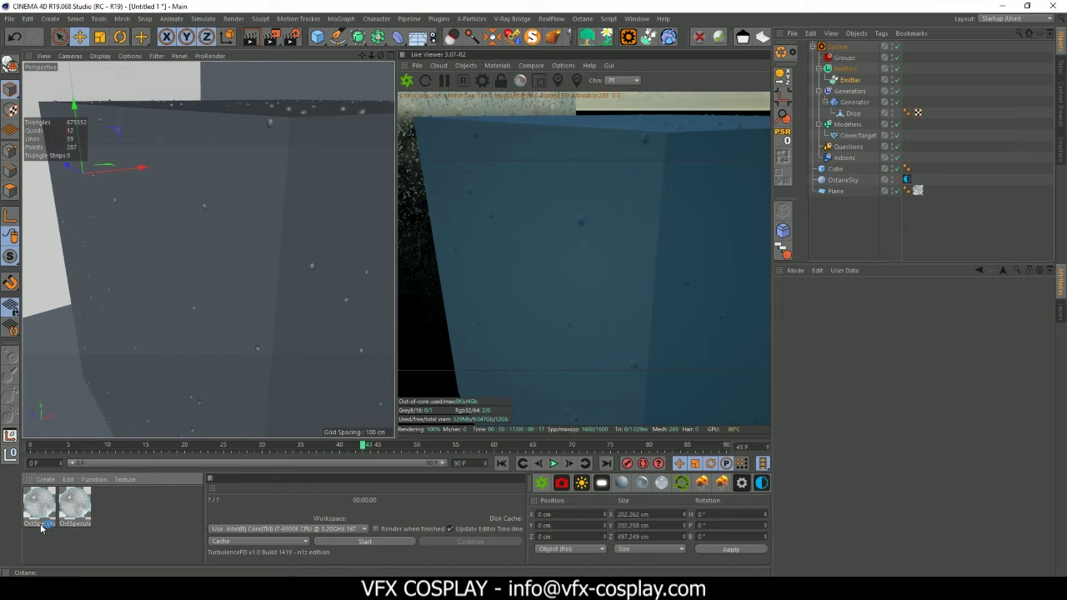
pyautogui.click(77, 515)
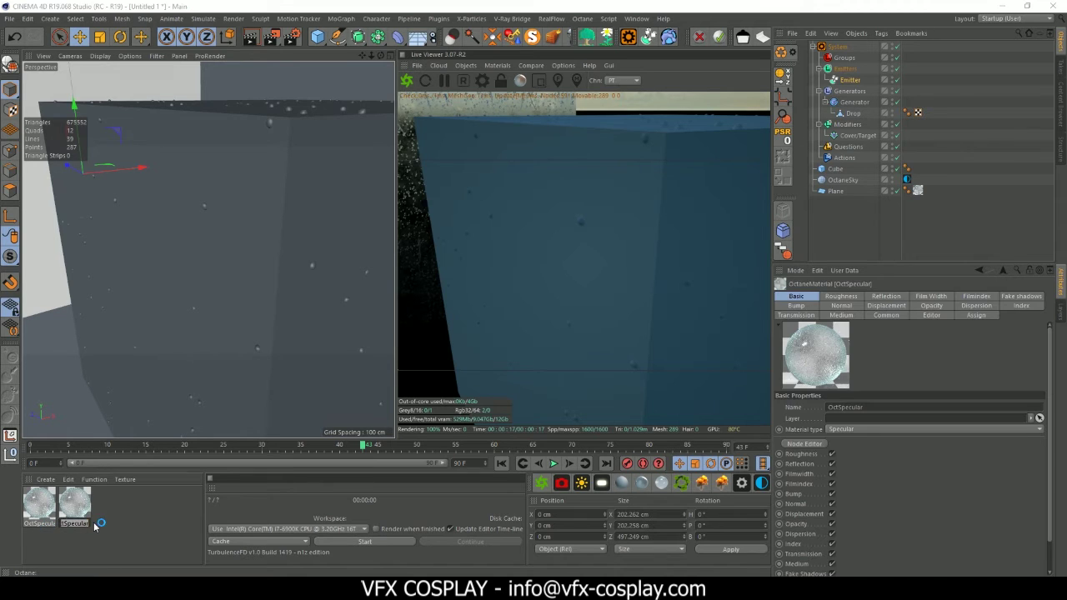
pyautogui.write('Drop Window')
pyautogui.press('Return')
pyautogui.click(45, 512)
pyautogui.doubleClick(46, 513)
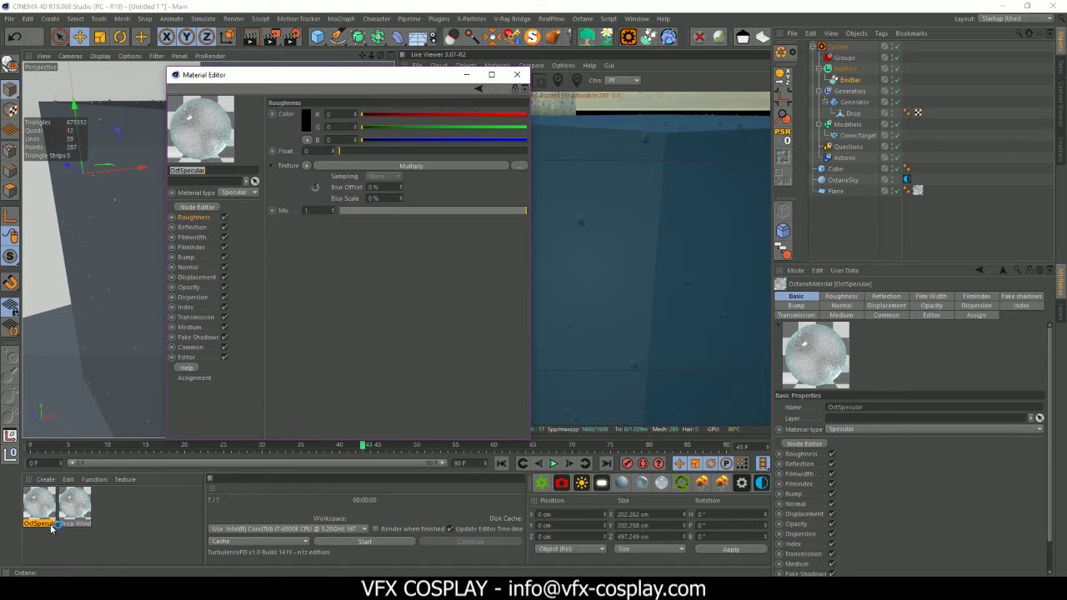
pyautogui.click(522, 74)
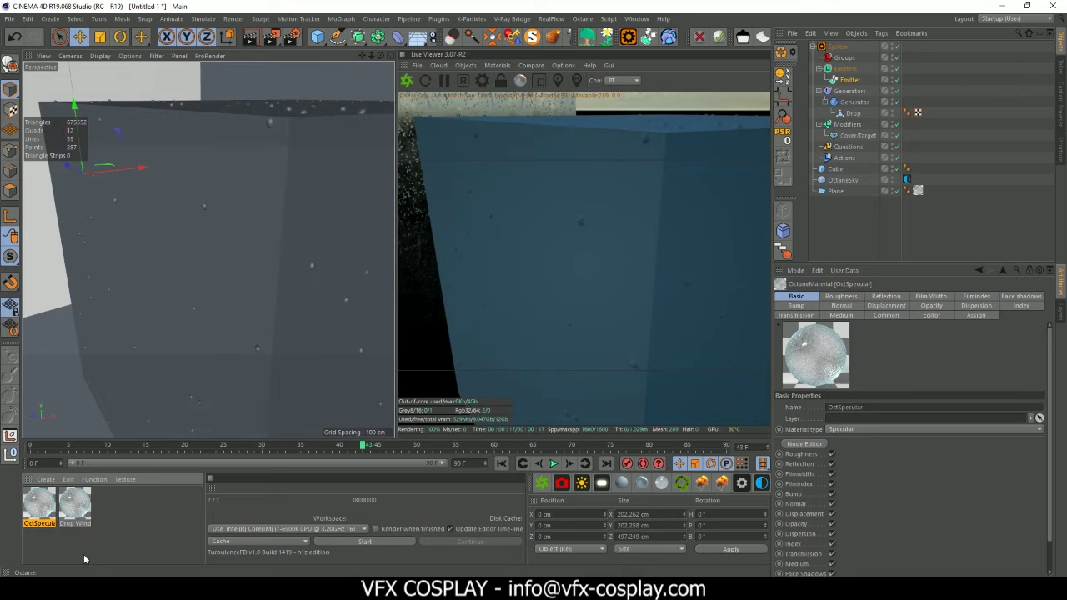
# - Rename the OctSpecular material as Drops
pyautogui.doubleClick(42, 524)
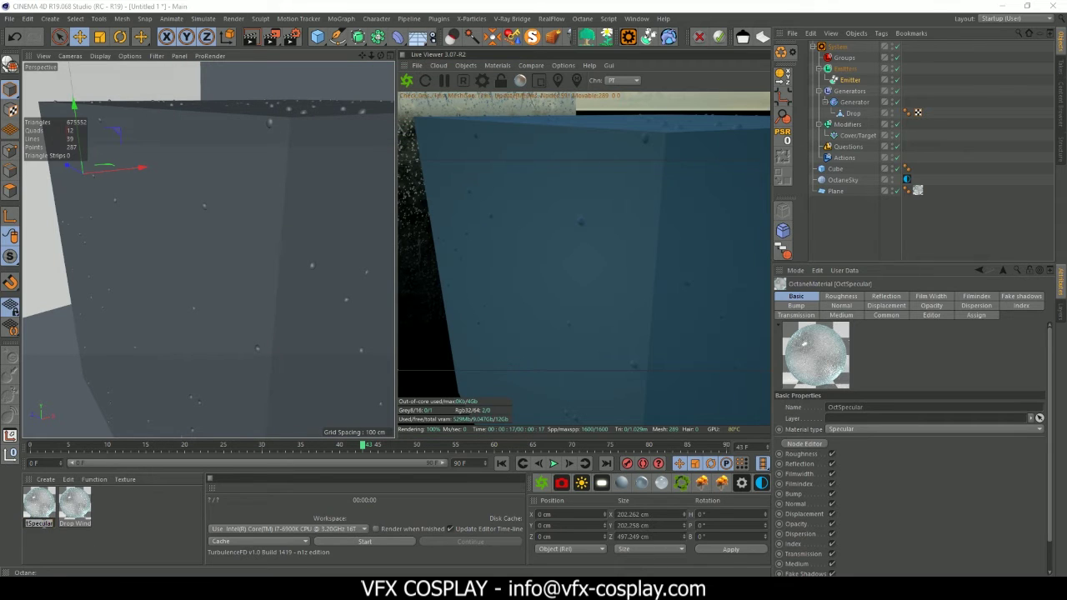
pyautogui.write('O')
pyautogui.write('rops')
pyautogui.press('Return')
# - In the Drops material's node graph, disconnect Roughness and Bump and delete the two ImageTexture nodes, the FloatTexture and the Multiply node
pyautogui.click(73, 525)
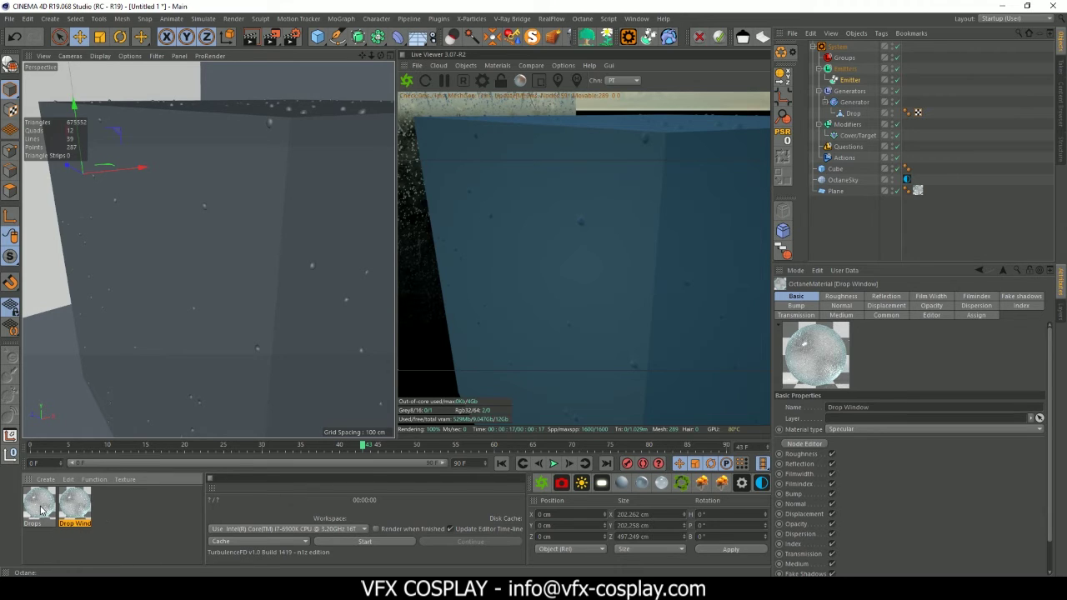
pyautogui.click(39, 509)
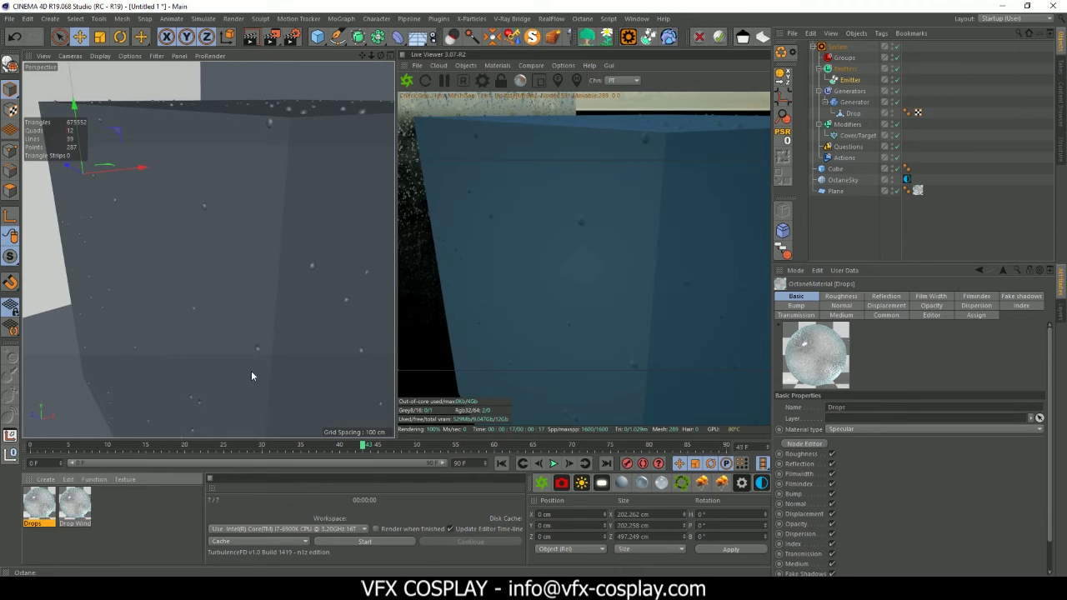
pyautogui.doubleClick(37, 509)
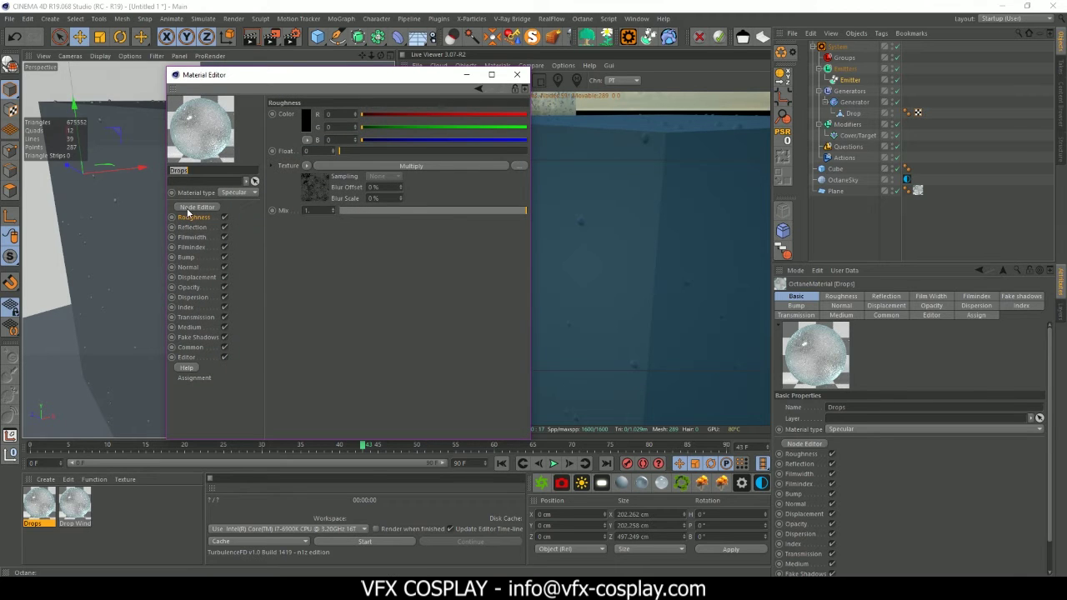
pyautogui.click(190, 207)
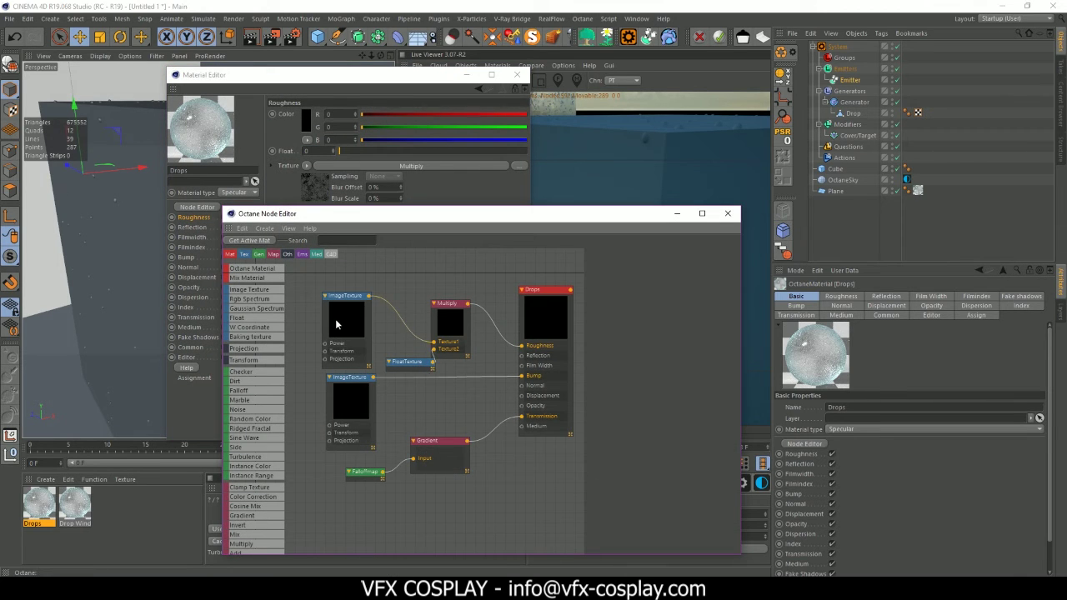
pyautogui.moveTo(336, 325); pyautogui.dragTo(330, 291)
pyautogui.moveTo(452, 327); pyautogui.dragTo(459, 308)
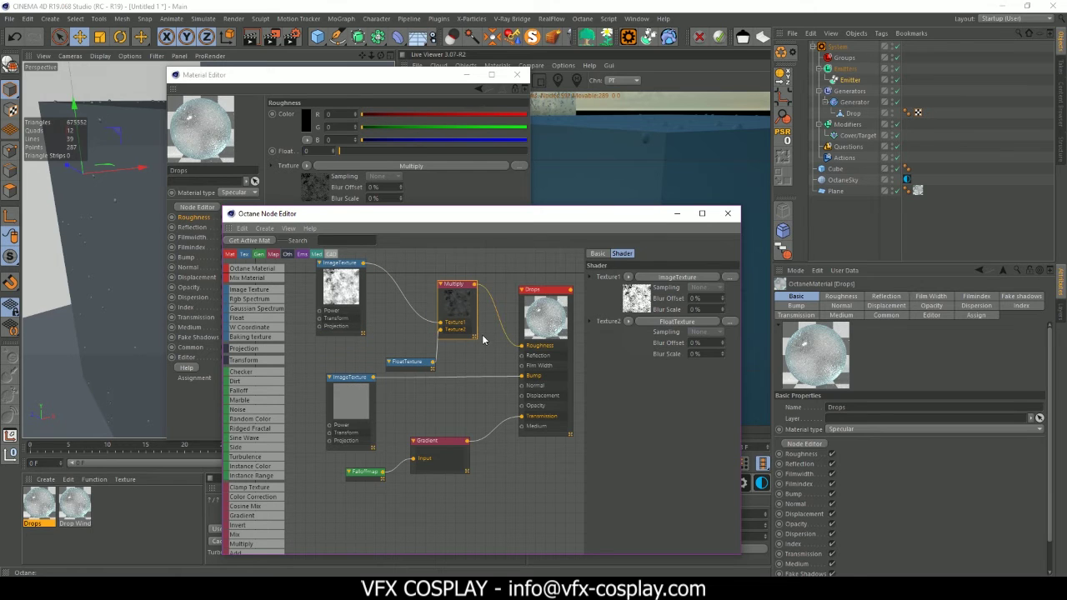
pyautogui.moveTo(522, 347); pyautogui.dragTo(352, 344)
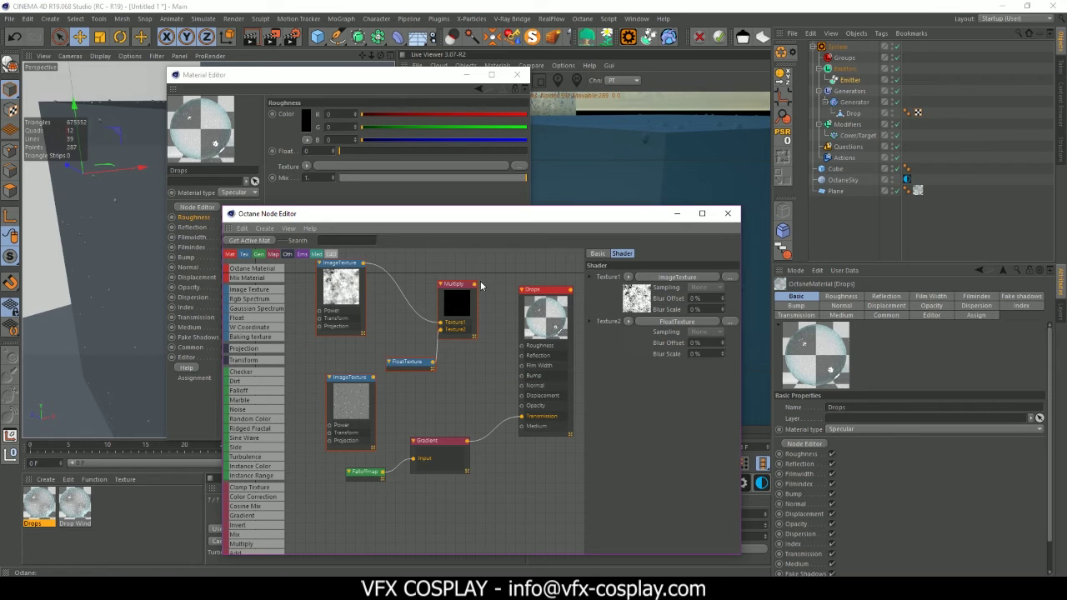
pyautogui.moveTo(490, 269); pyautogui.dragTo(293, 419)
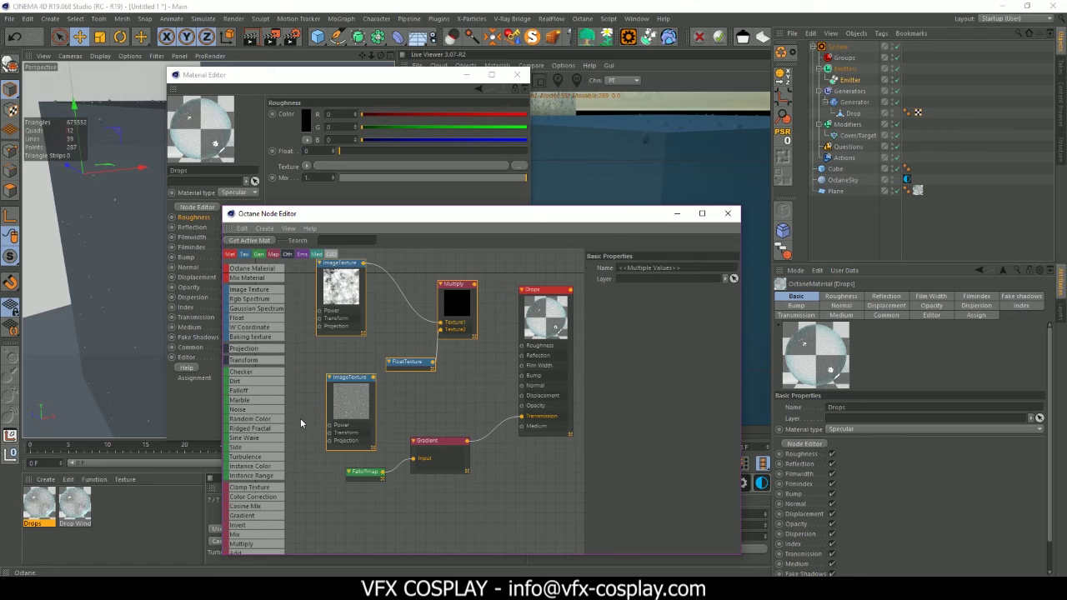
pyautogui.press('Delete')
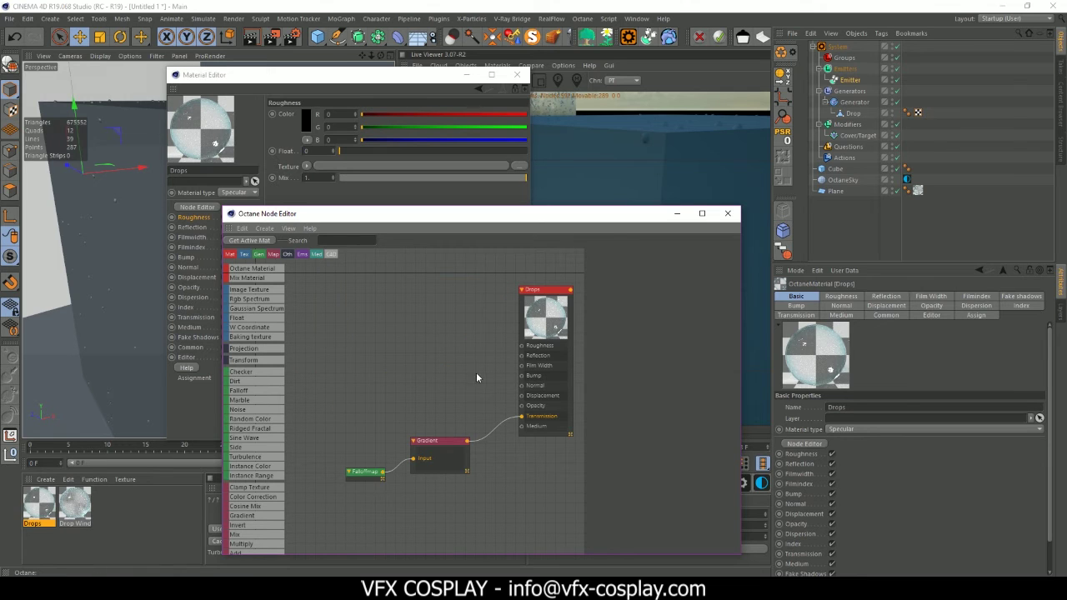
# - Tidy the Gradient and Falloff map nodes, close the node graph and assign the Drops material to the Drop object
pyautogui.moveTo(430, 446); pyautogui.dragTo(401, 382)
pyautogui.moveTo(364, 471); pyautogui.dragTo(333, 422)
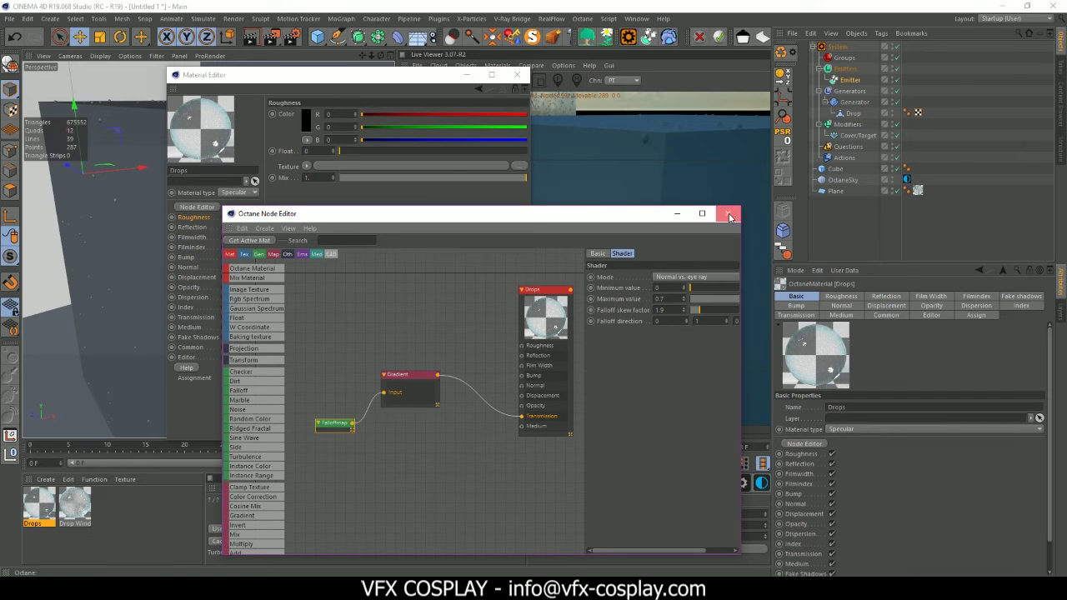
pyautogui.click(727, 214)
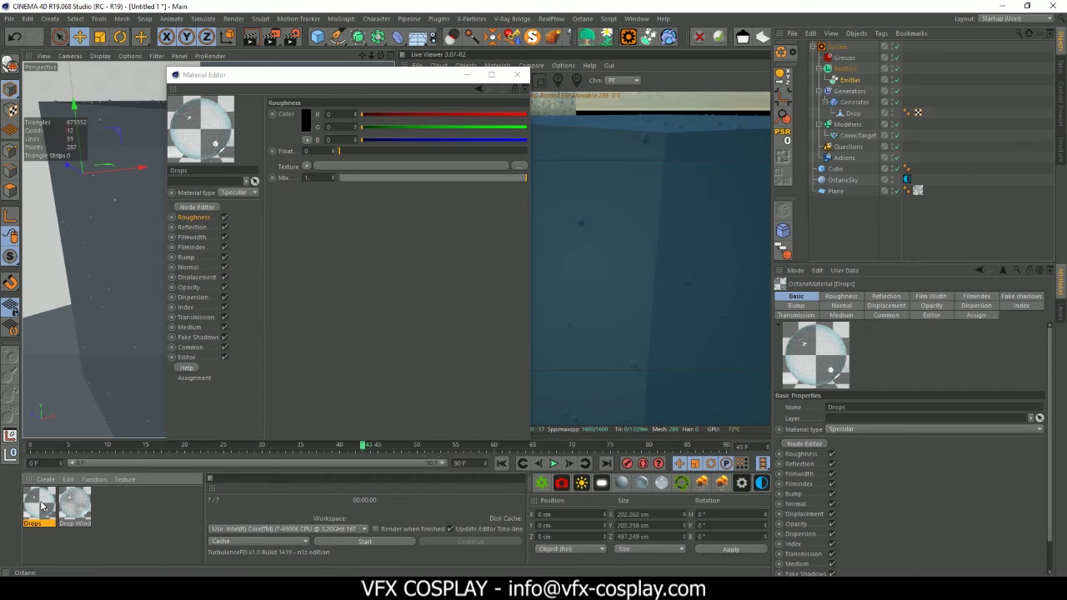
pyautogui.moveTo(42, 504); pyautogui.dragTo(859, 113)
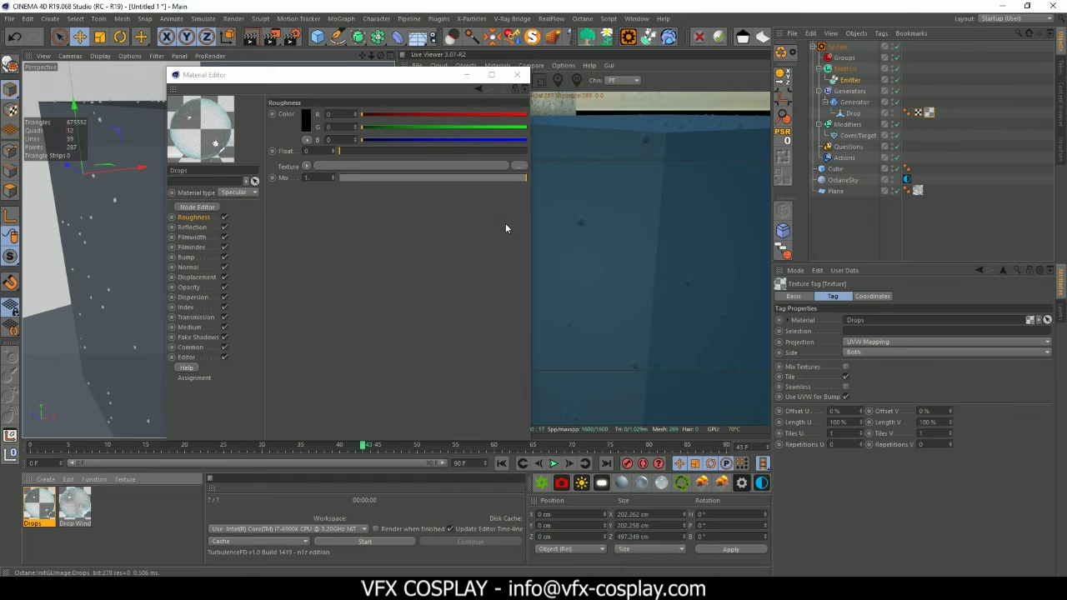
pyautogui.moveTo(383, 77); pyautogui.dragTo(351, 86)
pyautogui.moveTo(301, 112); pyautogui.dragTo(302, 112)
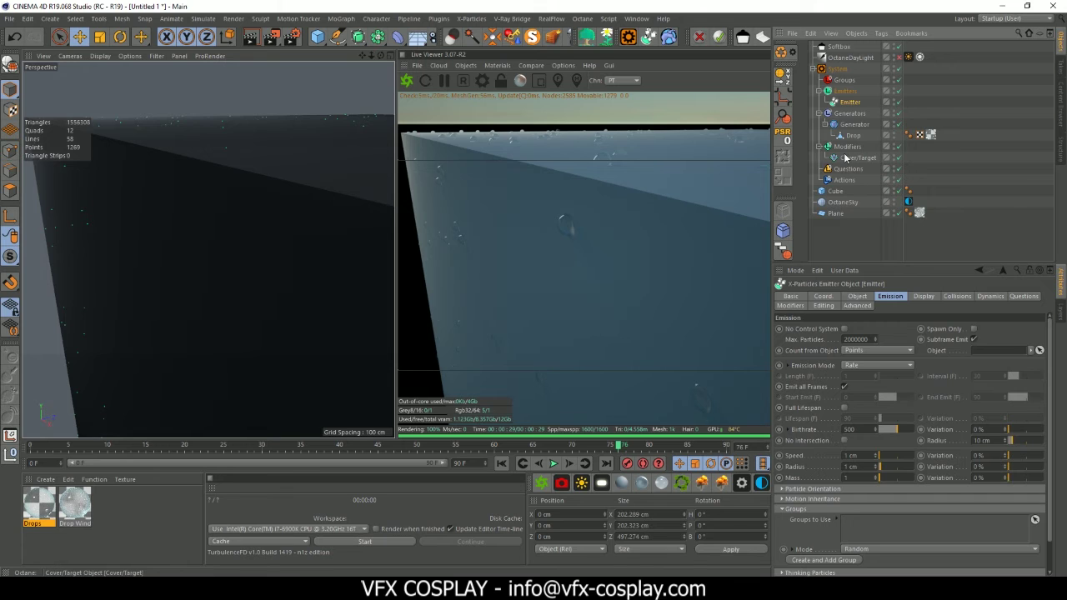
# - In the Generator's Object Scale settings, set the Y scale to 0.1 and the Z scale to 0.5
pyautogui.click(849, 112)
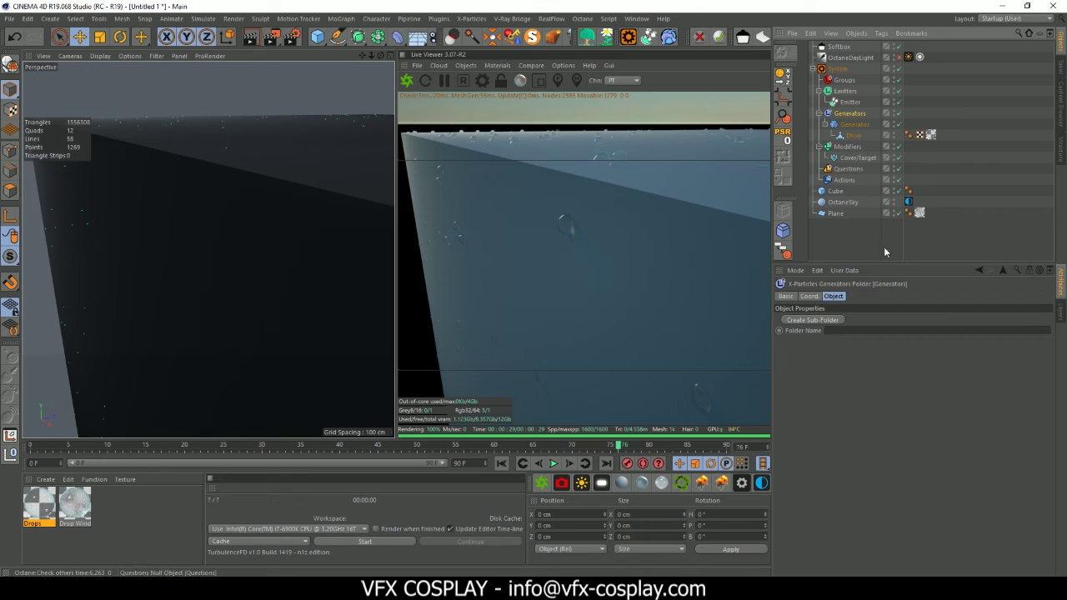
pyautogui.click(849, 125)
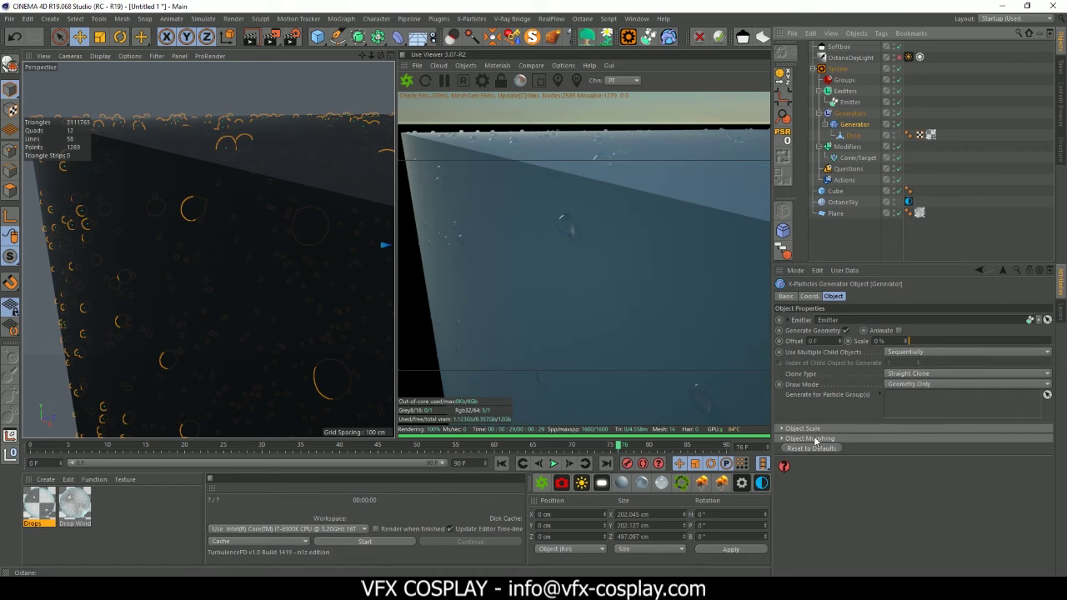
pyautogui.click(794, 429)
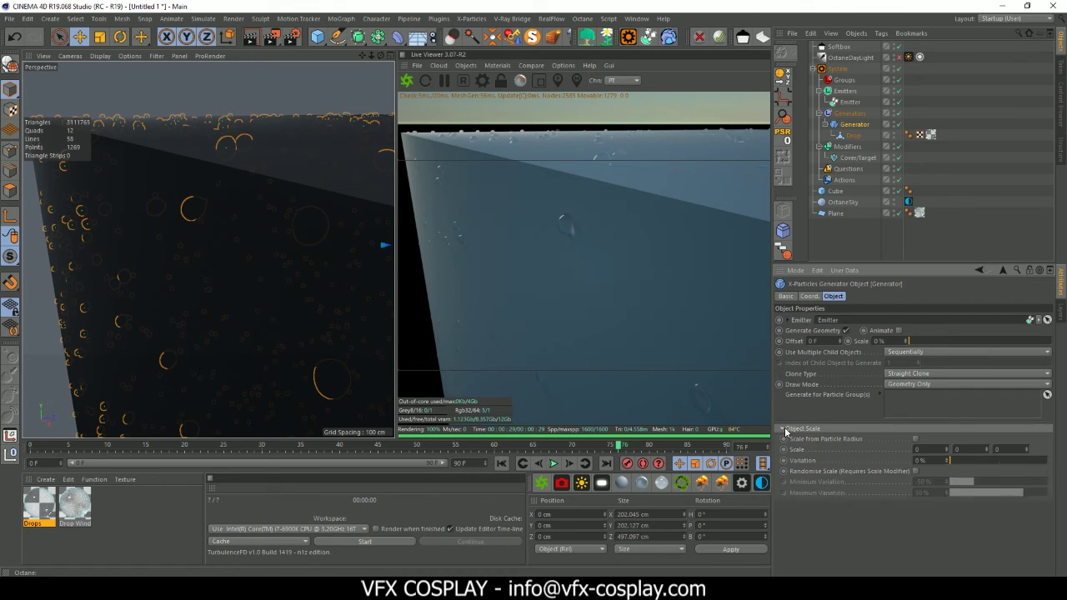
pyautogui.click(926, 449)
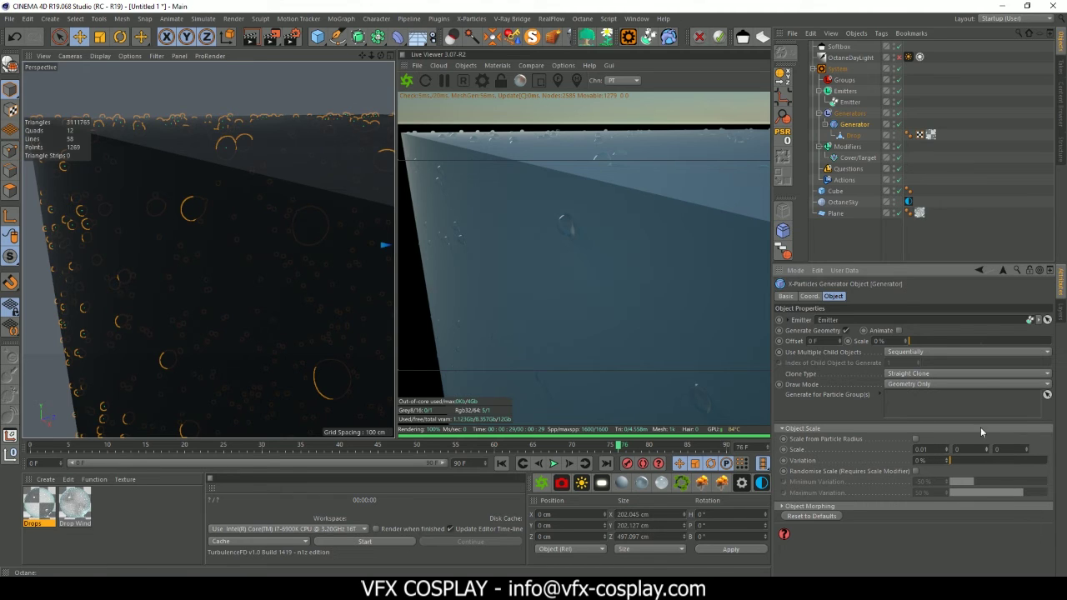
pyautogui.click(986, 447)
pyautogui.moveTo(986, 448); pyautogui.dragTo(1035, 449)
pyautogui.moveTo(1011, 450); pyautogui.dragTo(961, 446)
pyautogui.write('0.5')
pyautogui.press('Return')
# - Set the Generator's scale variation to 59% and its X scale to 0.7, and check the drops on the cube
pyautogui.click(965, 460)
pyautogui.moveTo(928, 450); pyautogui.dragTo(881, 441)
pyautogui.write('.7')
pyautogui.press('Return')
pyautogui.moveTo(381, 56); pyautogui.dragTo(392, 125)
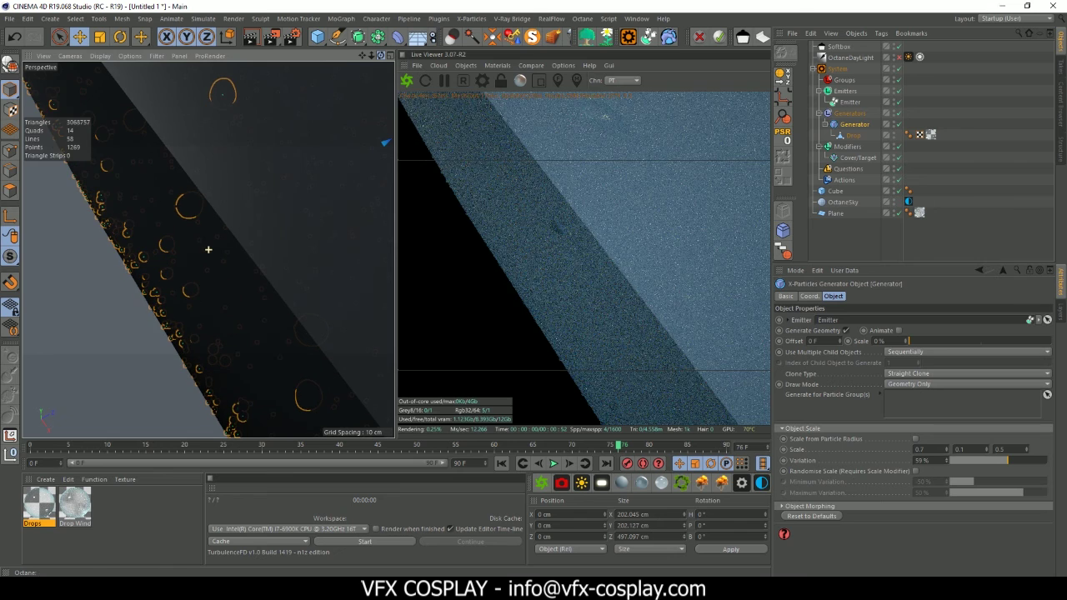